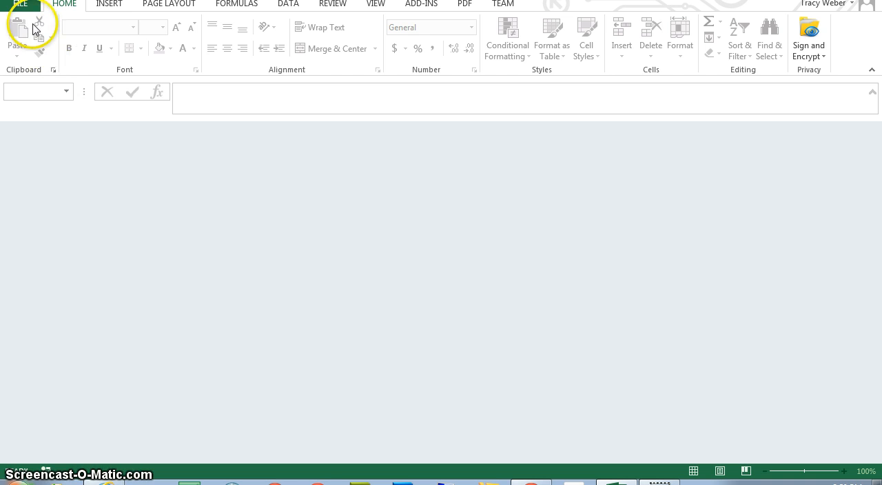
Step: Create a new blank workbook and enter the title Payroll in cell A1
click(27, 6)
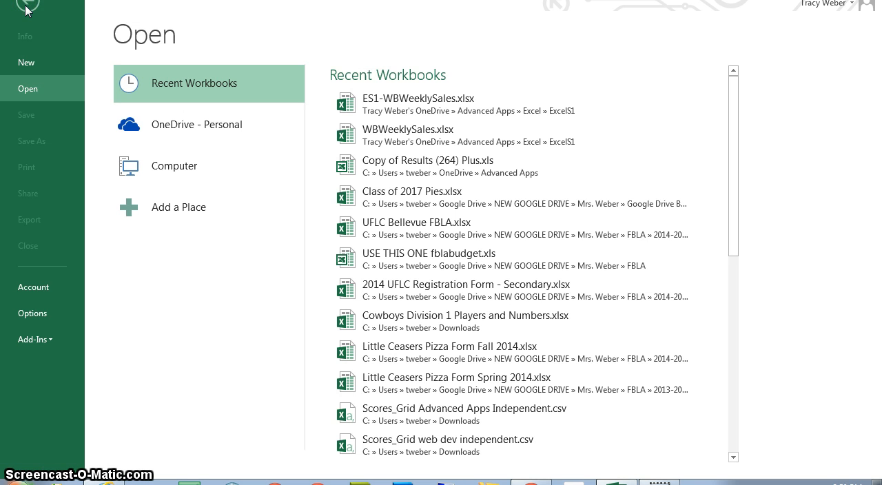
click(55, 63)
click(182, 232)
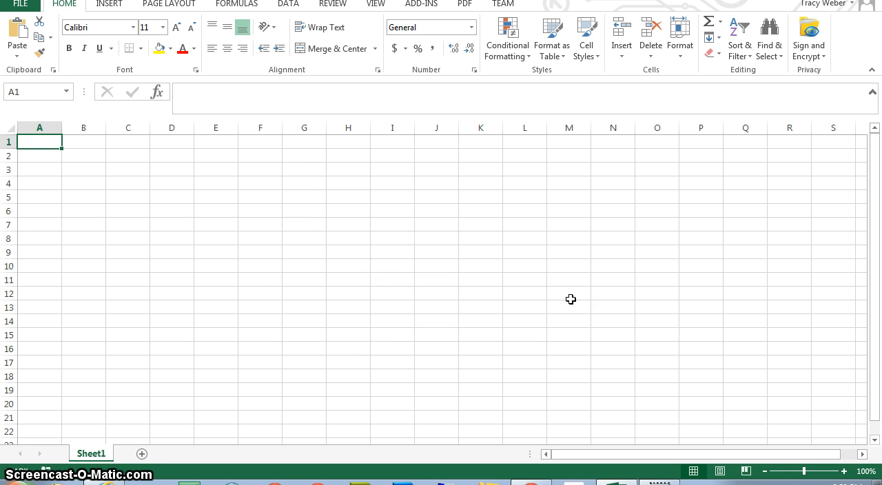
text(Payroll)
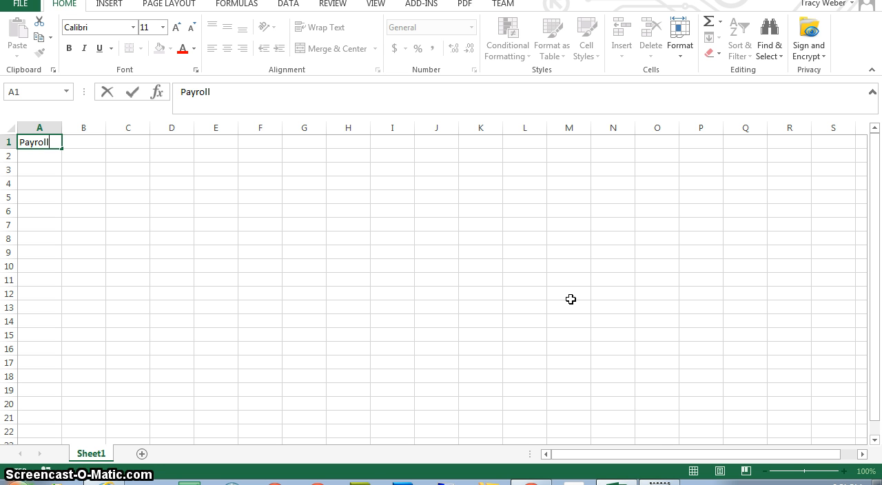
key(Return)
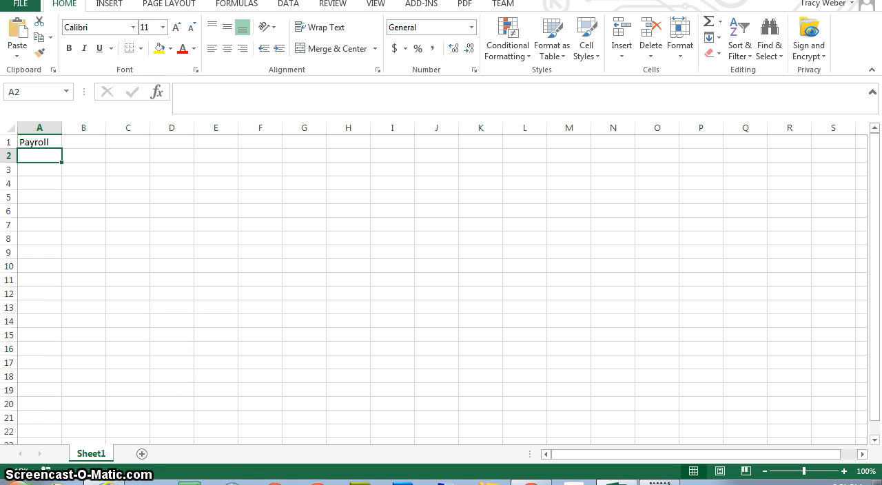
Step: Enter the subtitle "Week Ended: September 26, 2015" in cell A2
text(EEK Ended)
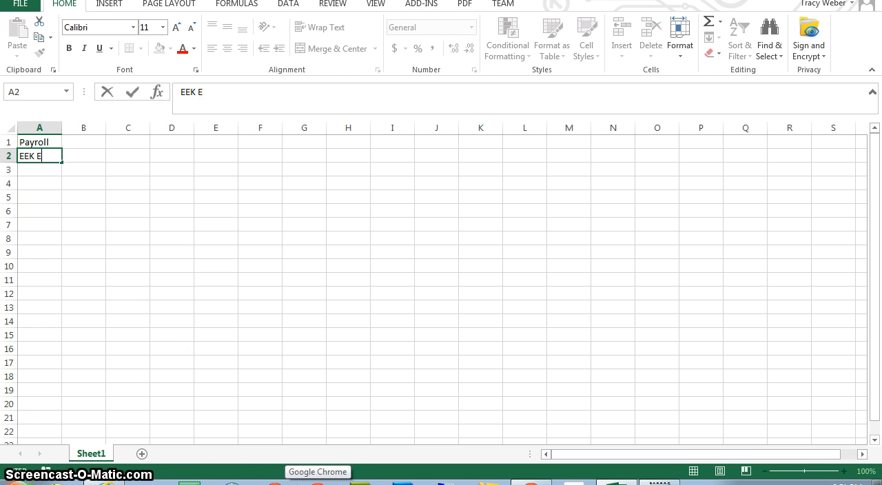
key(BackSpace)
key(BackSpace)
key(BackSpace)
key(BackSpace)
key(BackSpace)
key(BackSpace)
key(BackSpace)
key(BackSpace)
key(BackSpace)
text(Week En)
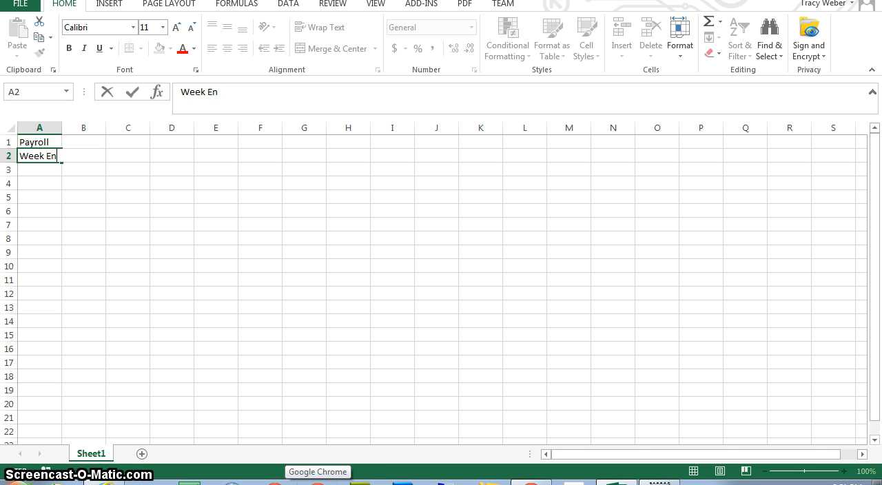
text(ded: S)
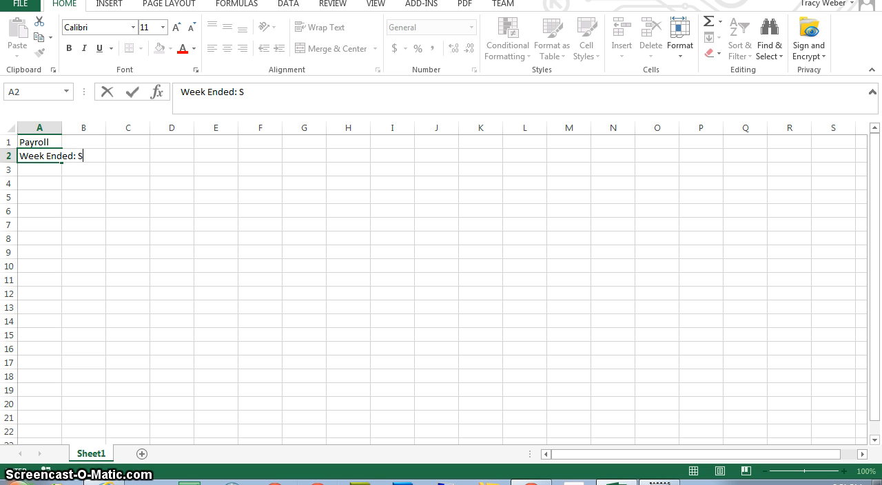
text(eptember )
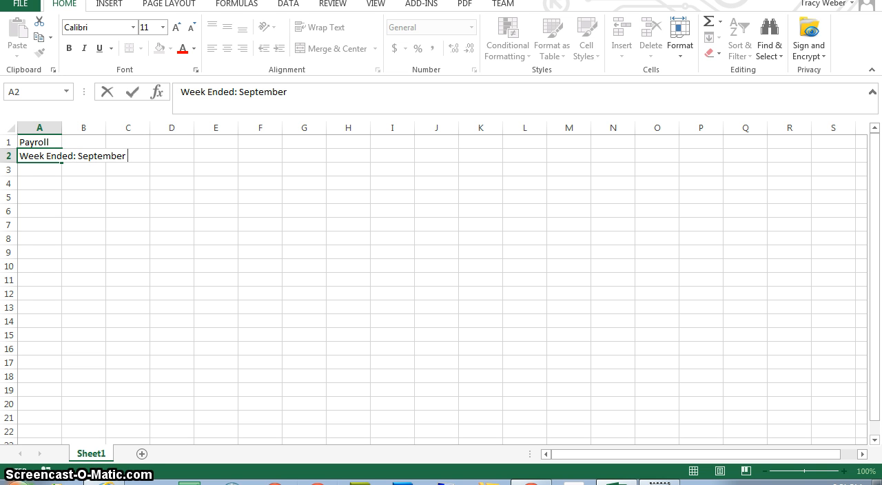
text(26, 2015)
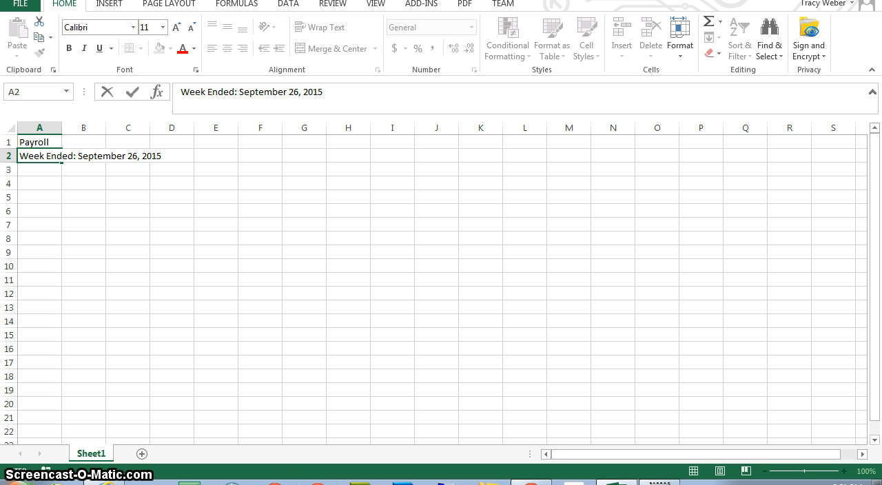
key(Return)
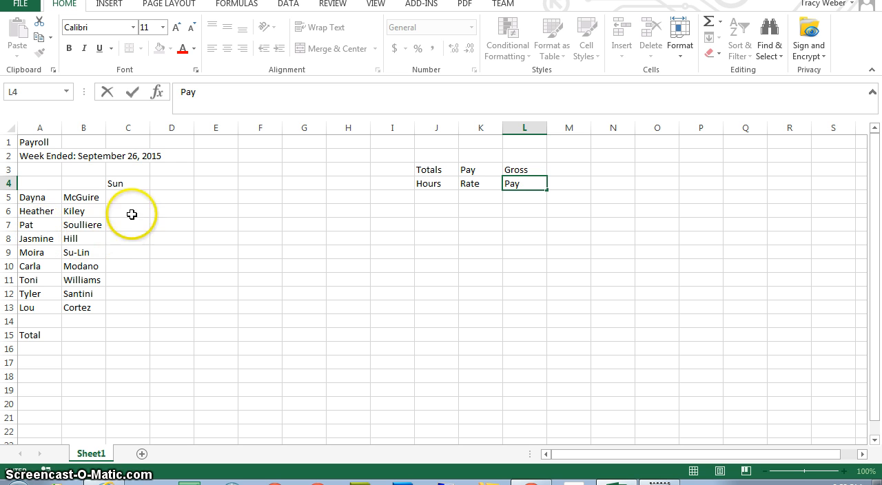
click(86, 211)
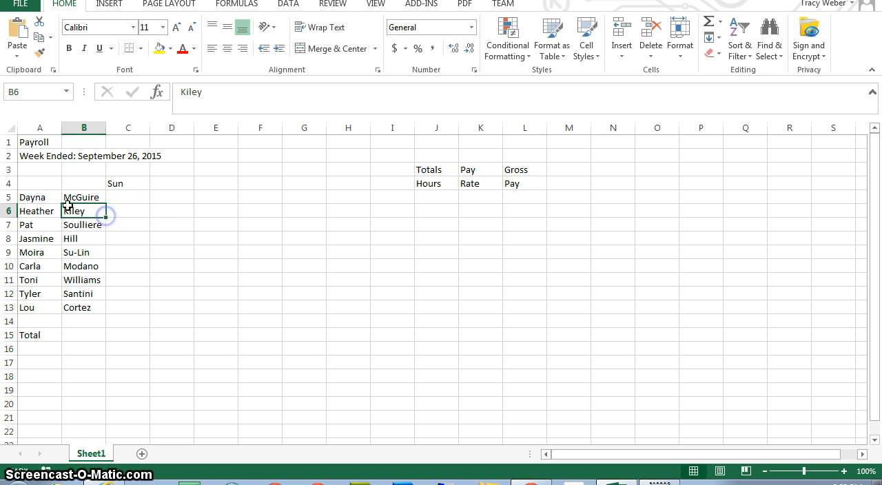
click(27, 197)
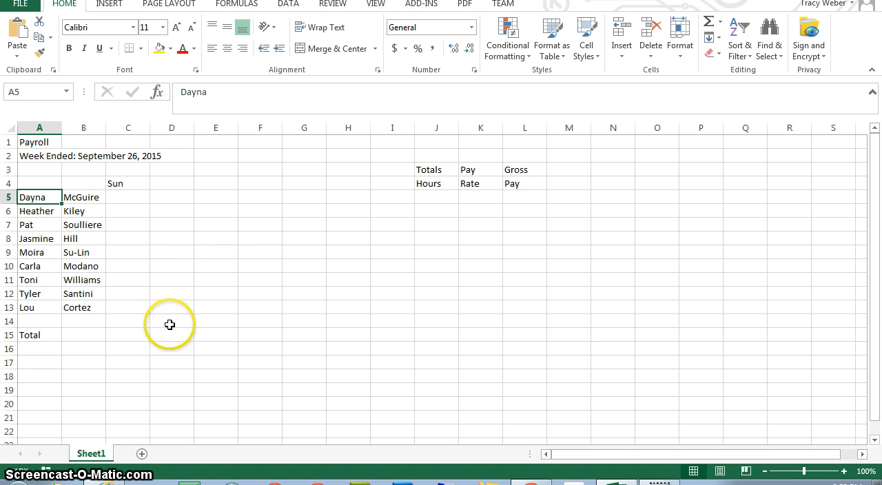
click(138, 198)
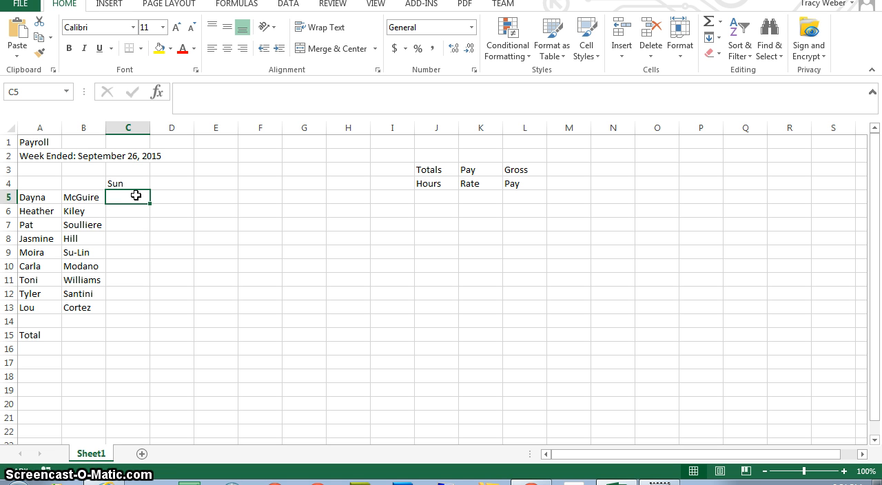
Step: Try autofilling the day names from Sun across C4:I4 with the Fill Weekdays option, and undo the fill
click(117, 183)
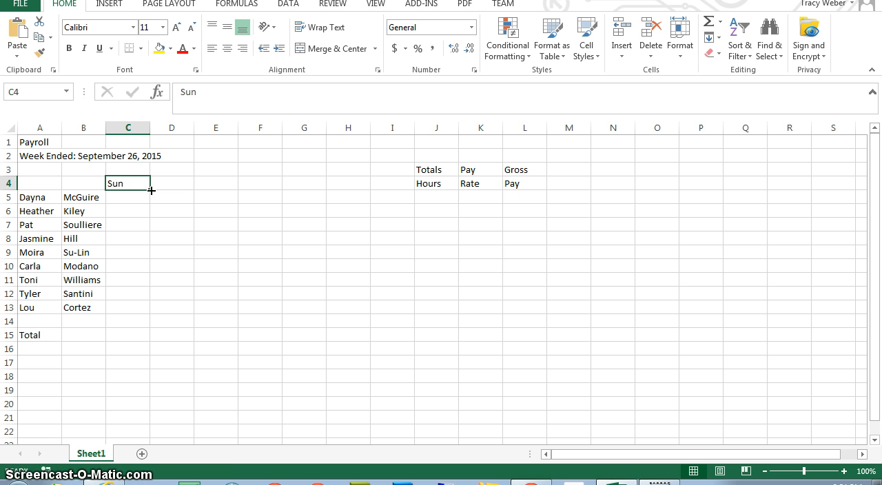
drag(150, 190, 407, 184)
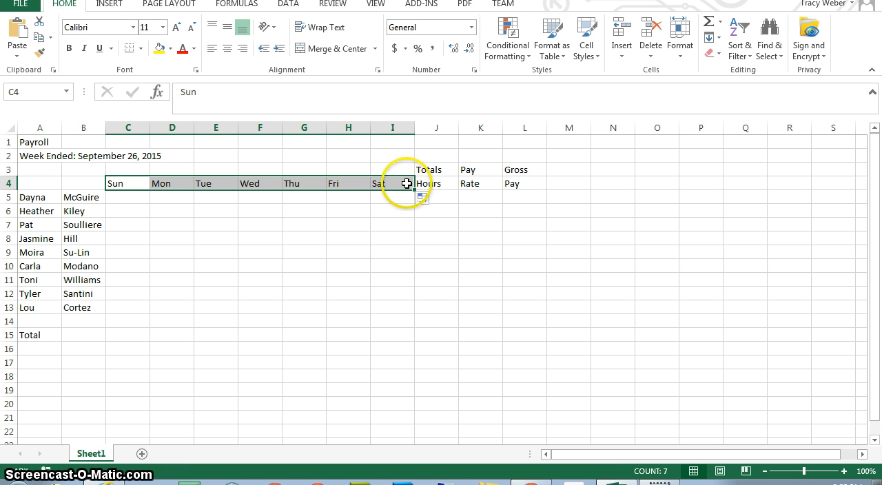
click(421, 199)
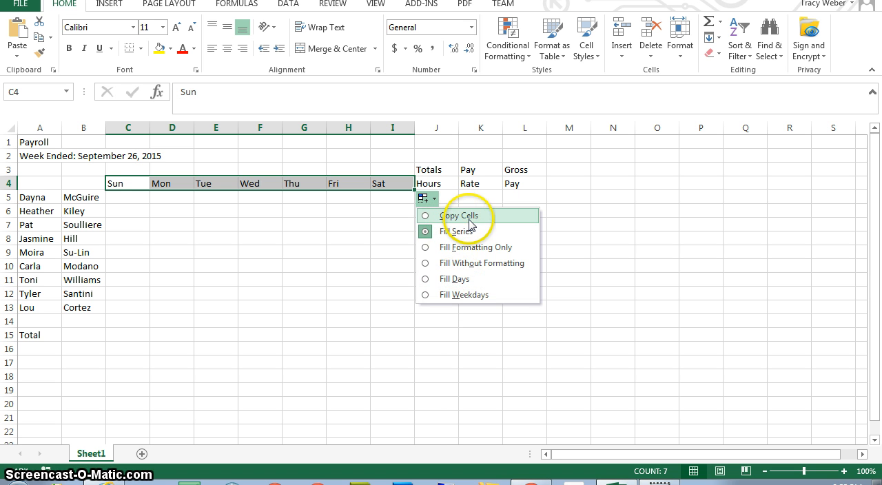
click(465, 294)
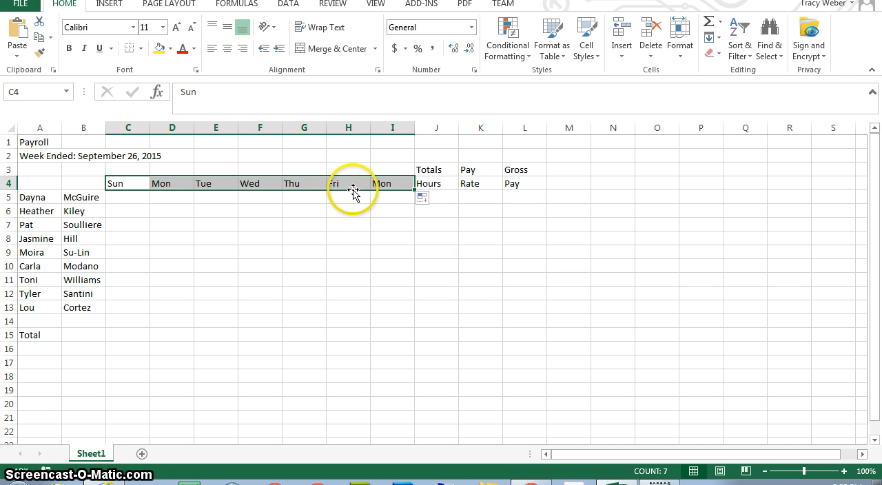
key(ctrl+z)
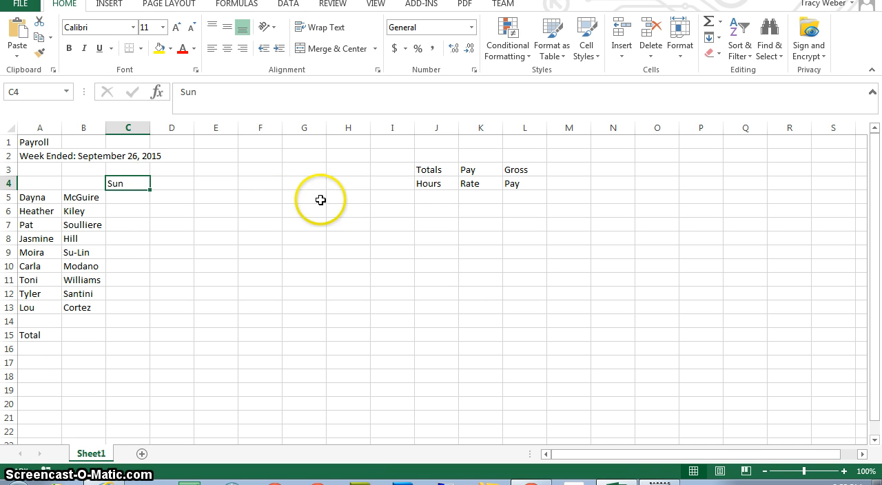
Step: Redo the weekday fill in C4:I4 and try the Clear formatting option of Quick Analysis on it
key(ctrl+y)
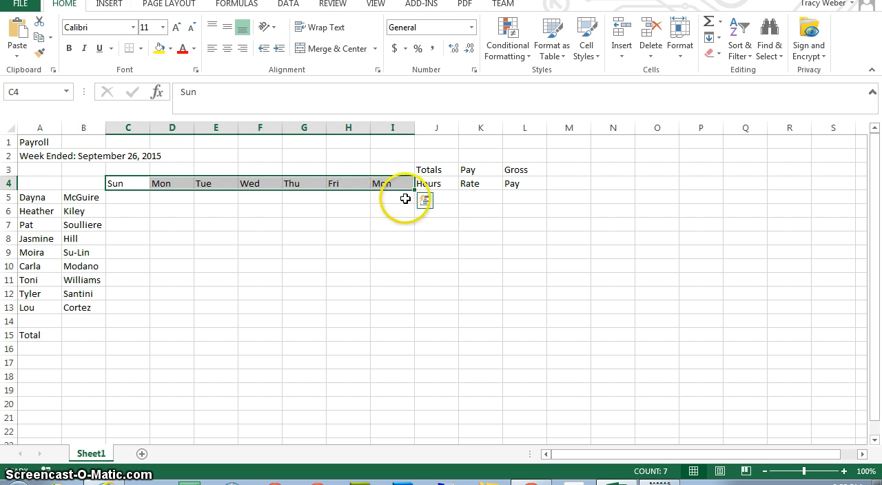
click(424, 201)
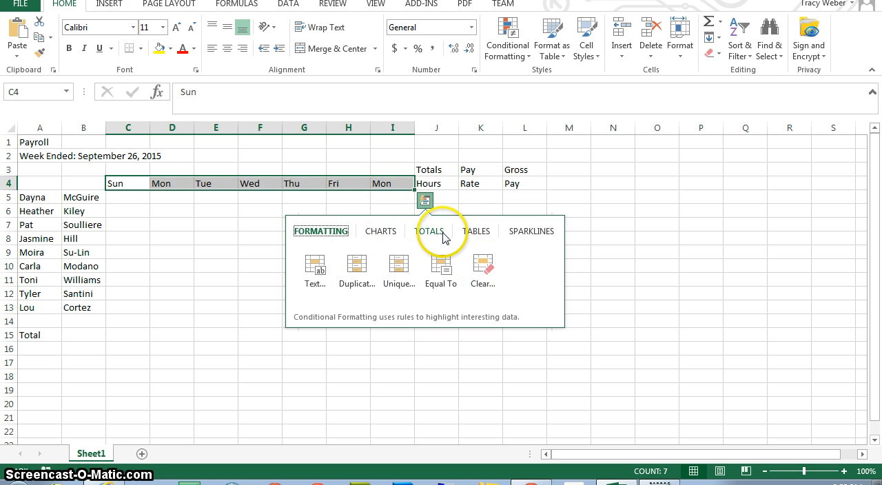
click(425, 200)
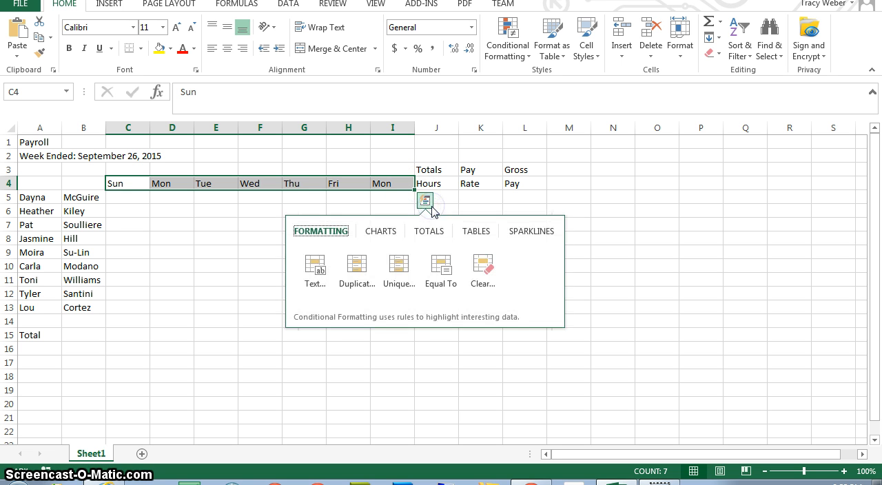
click(489, 283)
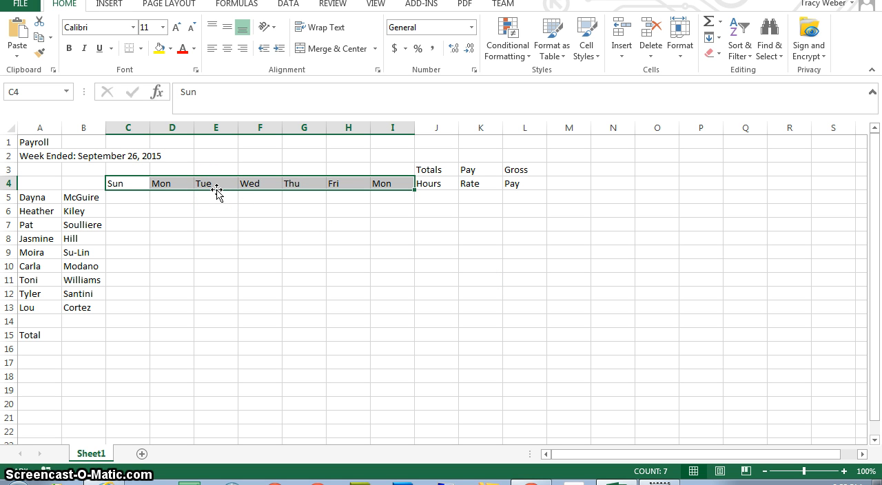
Step: Undo the weekday fill and autofill the day headings Sun through Sat across C4:I4
key(ctrl+z)
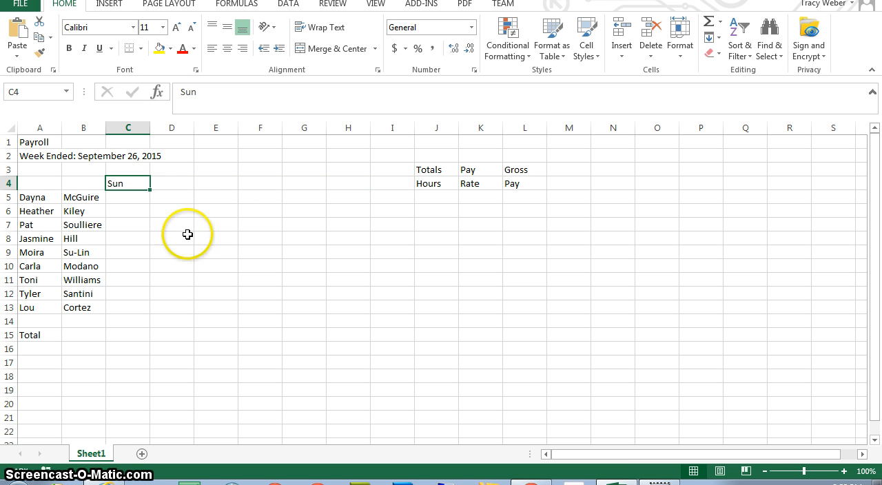
drag(149, 189, 398, 171)
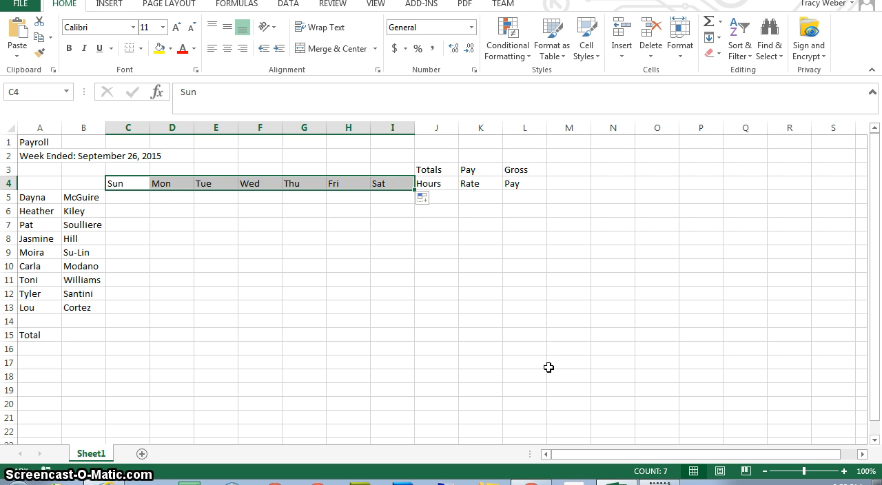
Step: Enter the first employee's Sunday-to-Saturday hours in C5:I5 as 6, 5, 8, 8, 7, 0 and 6
key(Down)
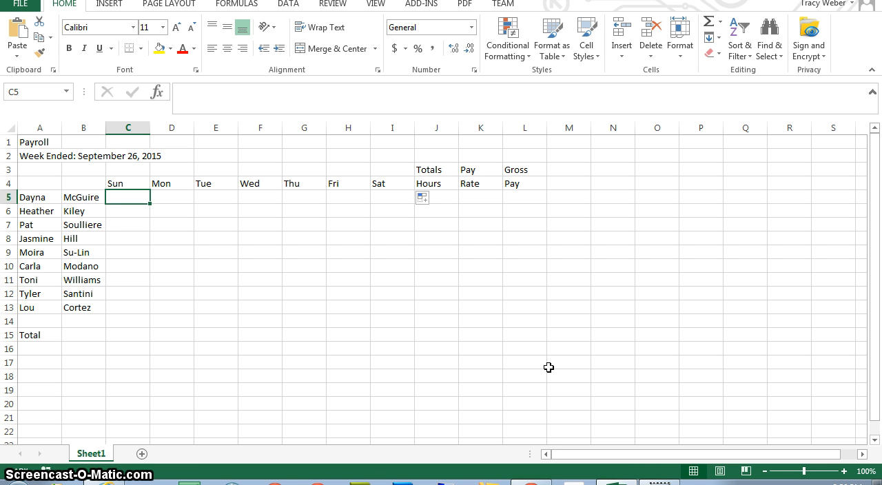
text(6)
key(Tab)
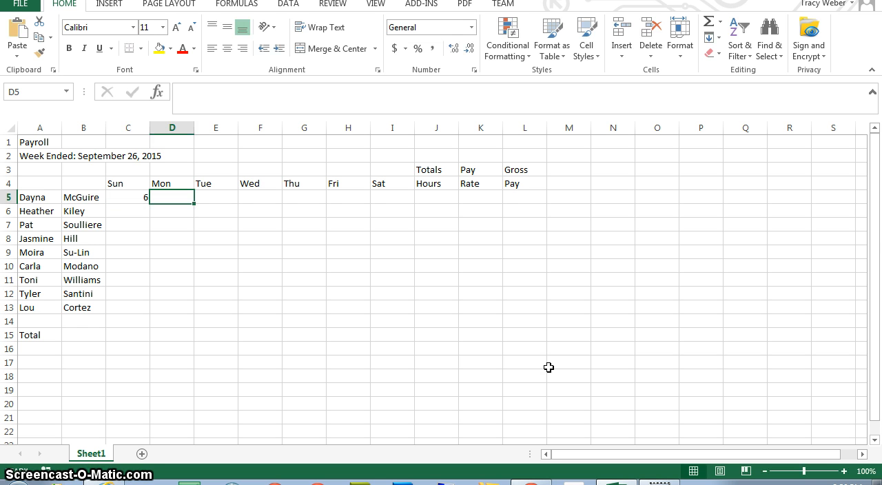
text(5)
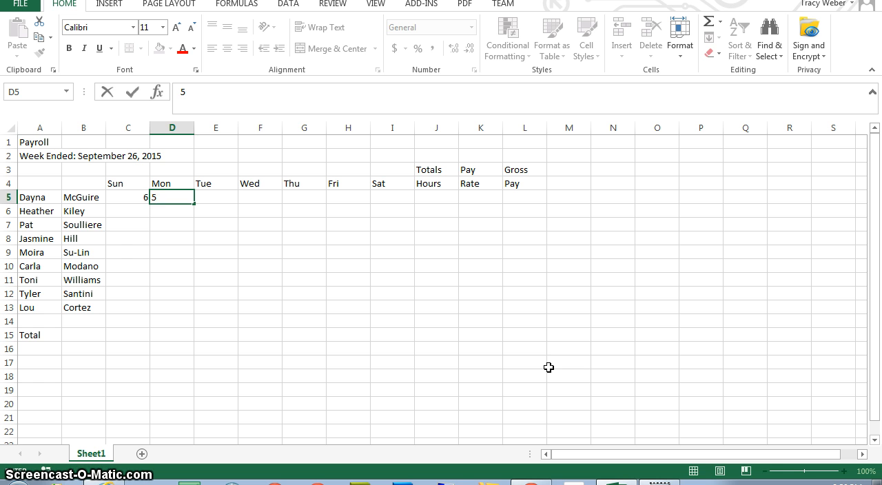
key(Tab)
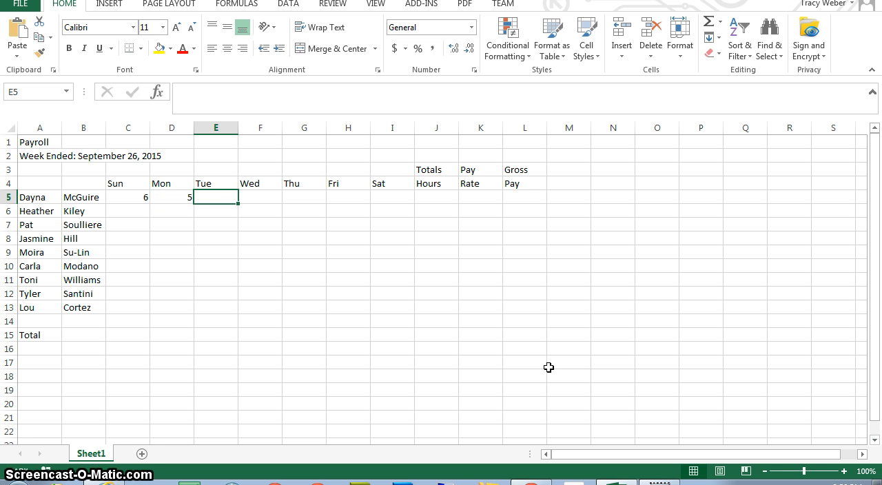
text(8)
key(Tab)
text(8)
key(Tab)
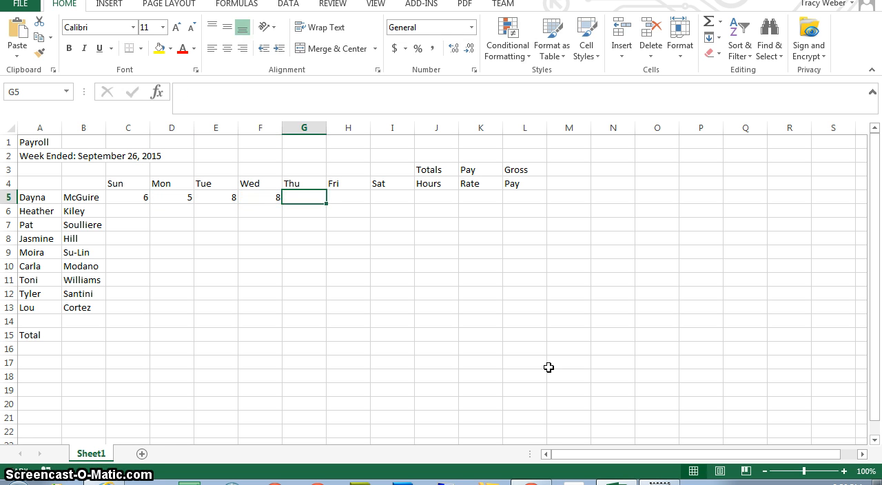
text(7)
key(Tab)
text(0)
key(Tab)
text(6)
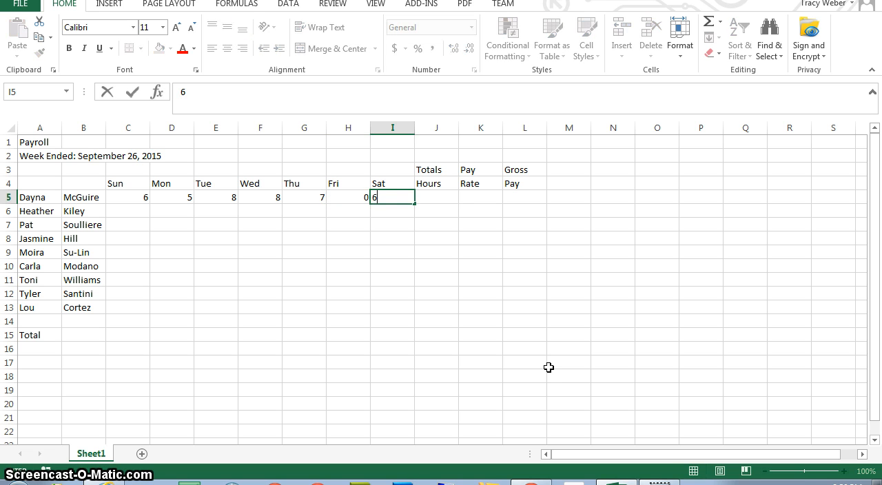
key(Tab)
key(Down)
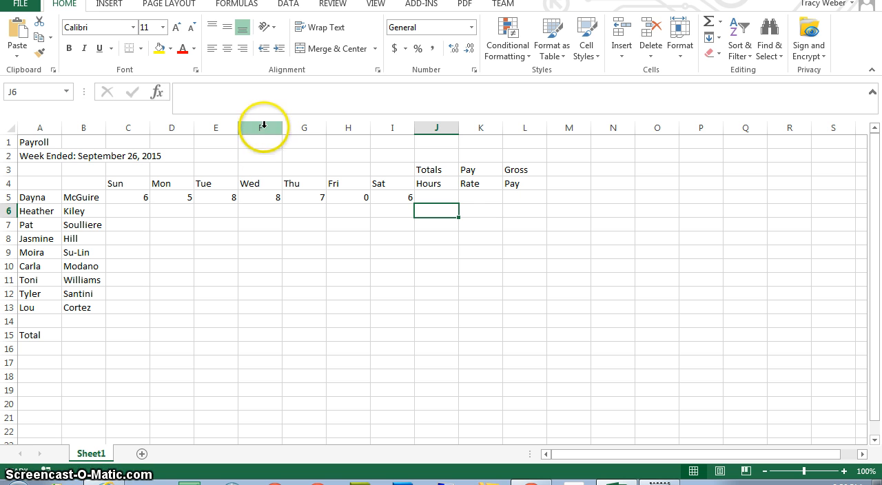
Step: Fill the Wednesday value of 8 hours from F5 down to F13 for all employees
click(254, 185)
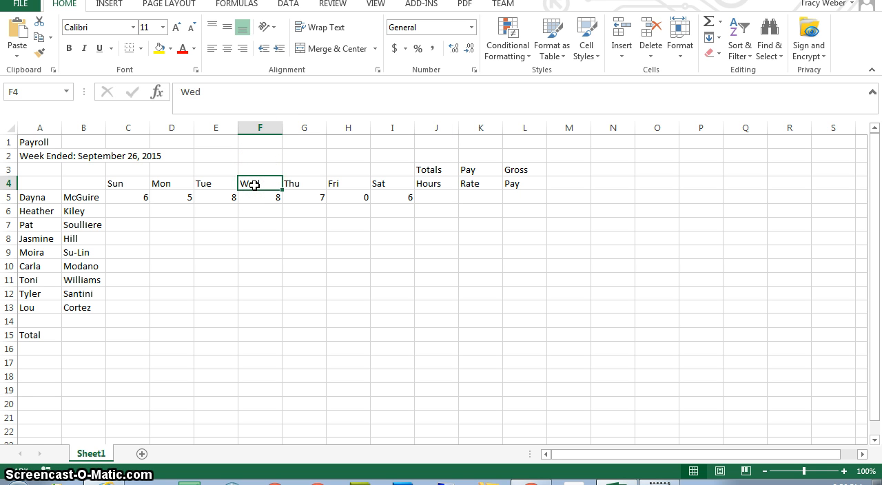
key(Down)
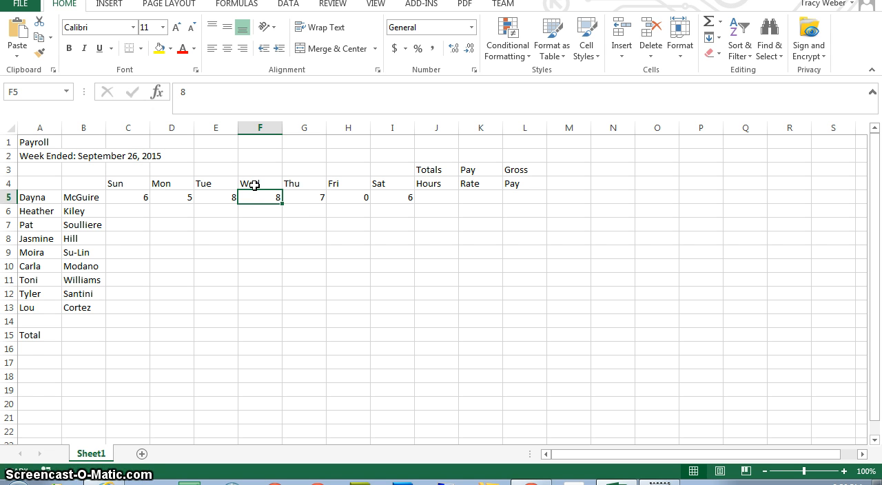
click(259, 205)
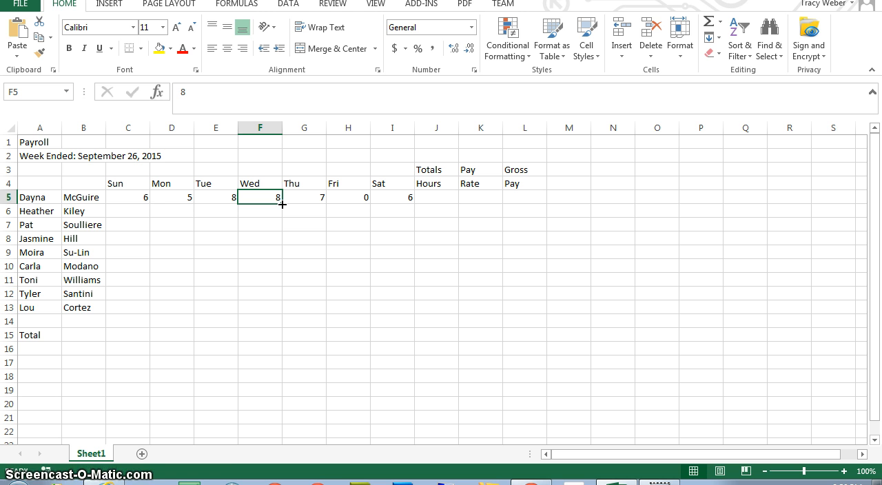
drag(282, 205, 285, 312)
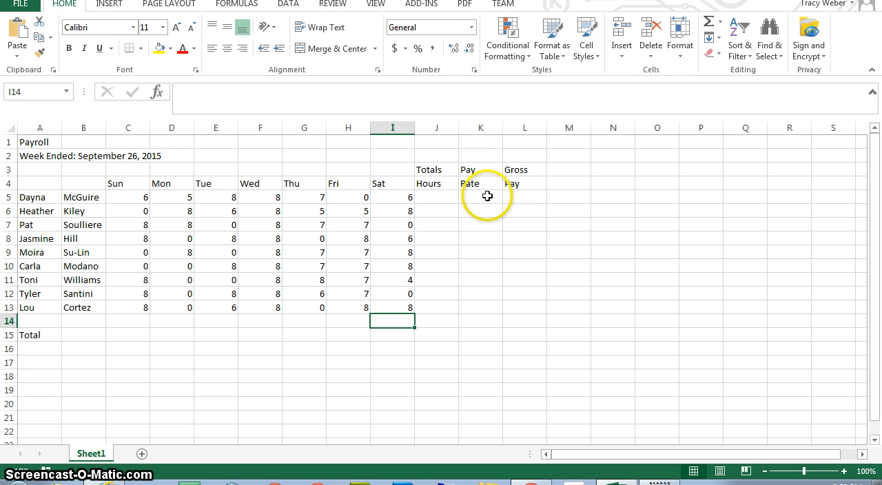
Step: Enter a pay rate of 8.25 in K5 for the first employee
click(488, 197)
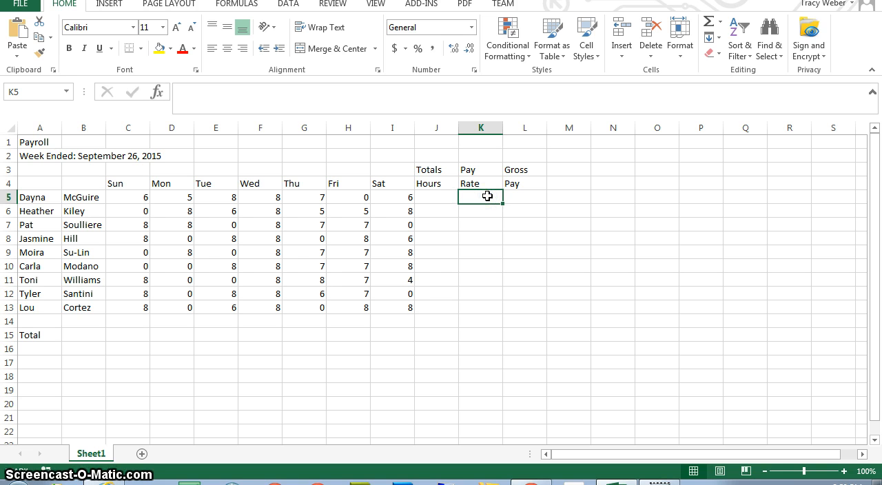
text(8.25.)
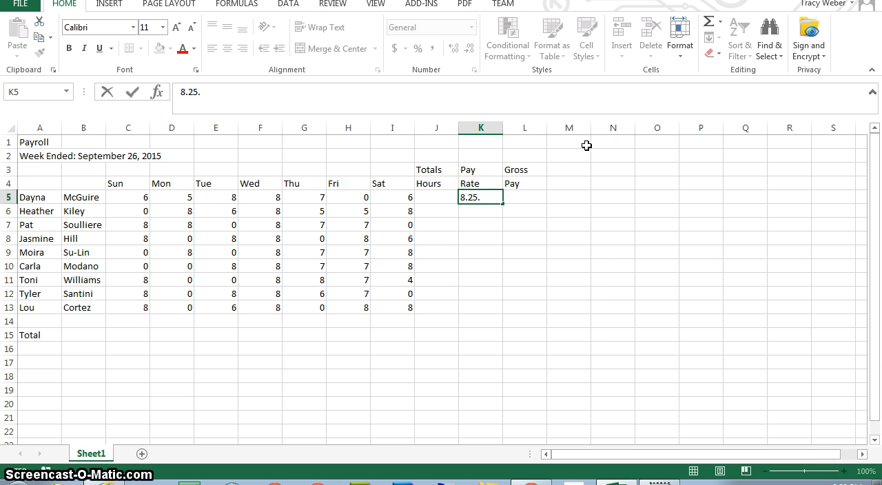
click(488, 198)
key(BackSpace)
key(Return)
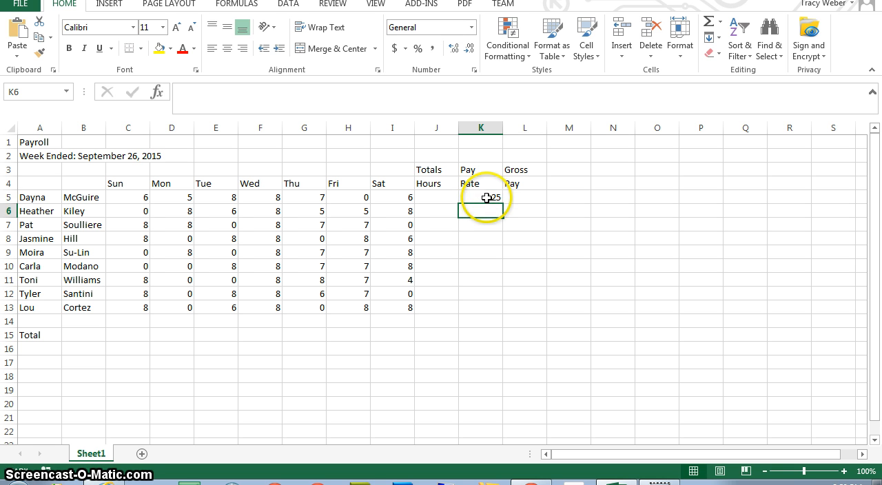
Step: Fill the 8.25 pay rate from K5 down through K13 for all employees
click(487, 198)
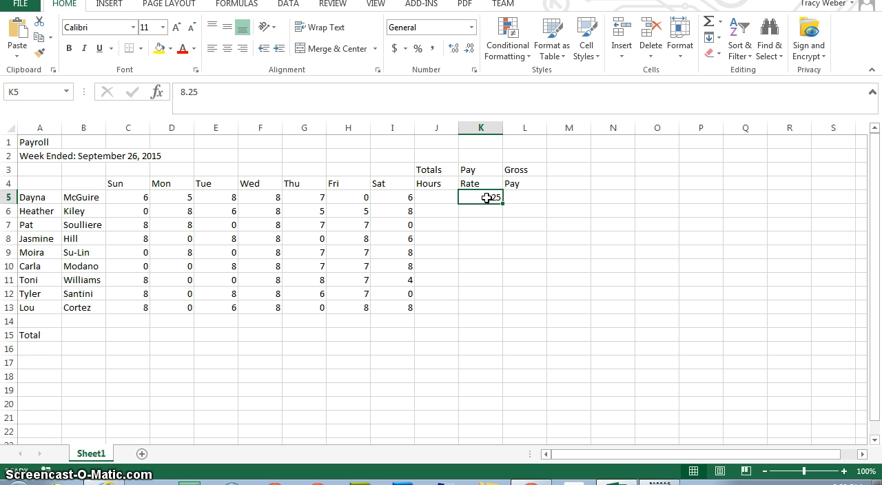
click(490, 197)
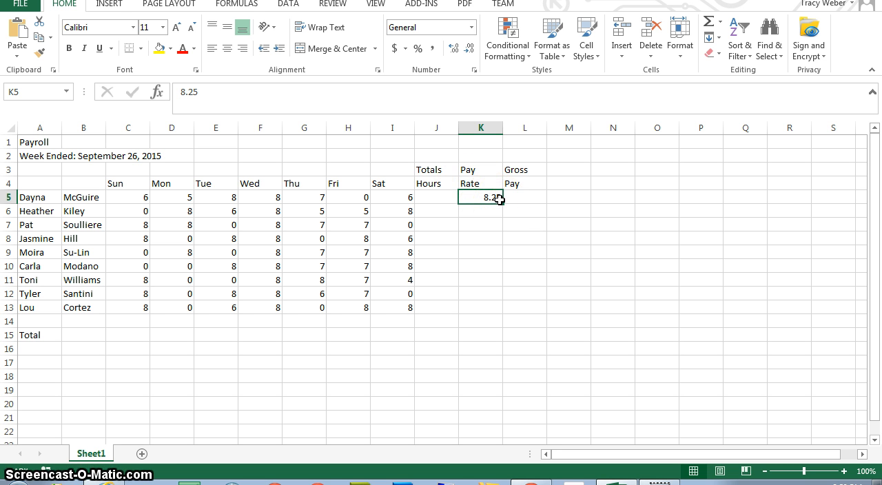
drag(500, 199, 489, 309)
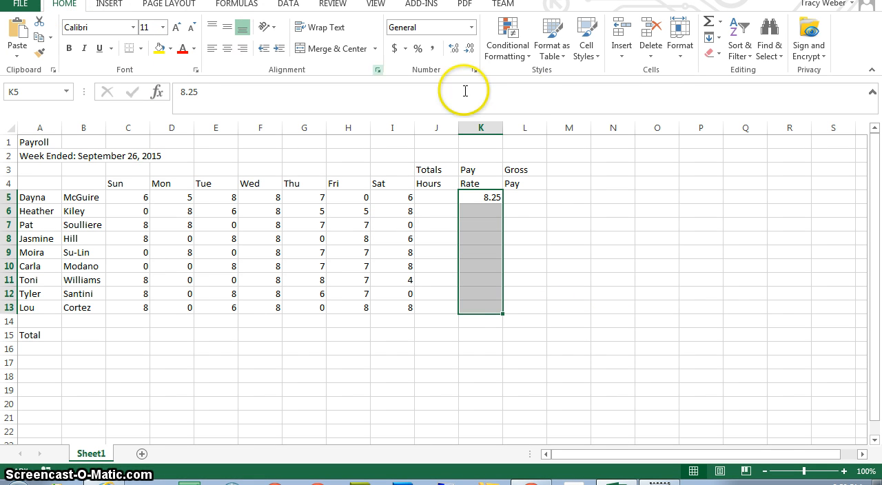
click(714, 38)
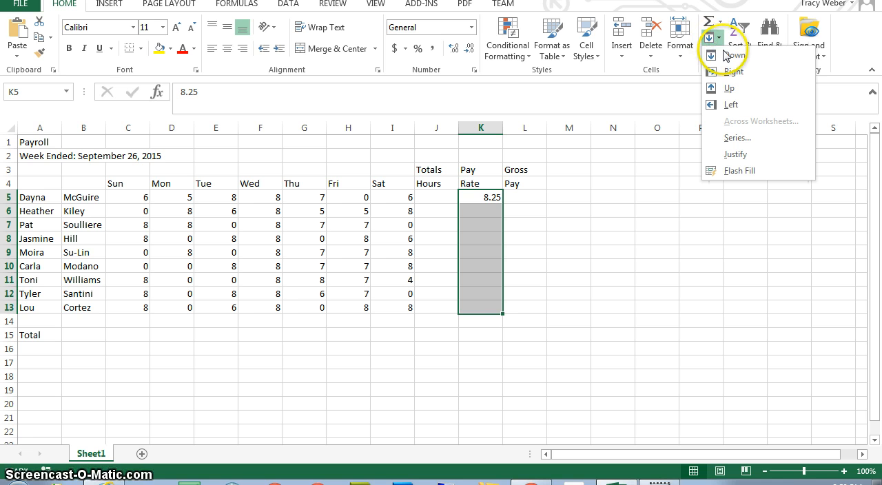
click(726, 55)
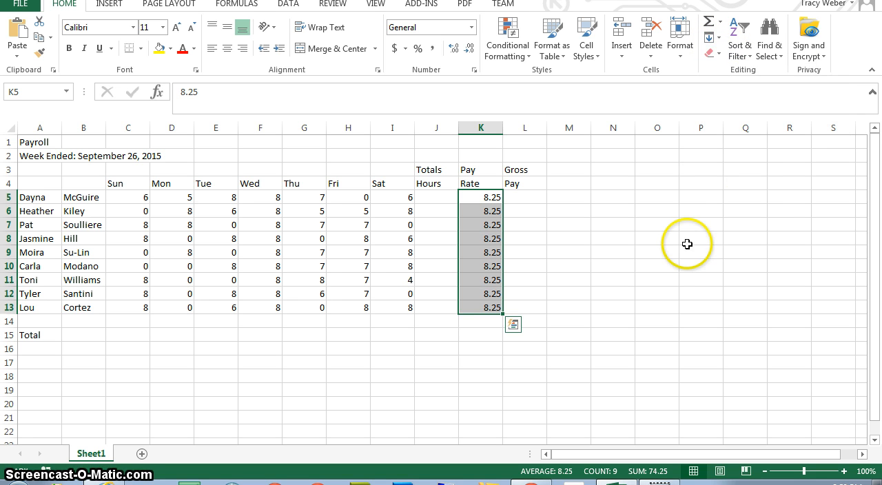
click(590, 361)
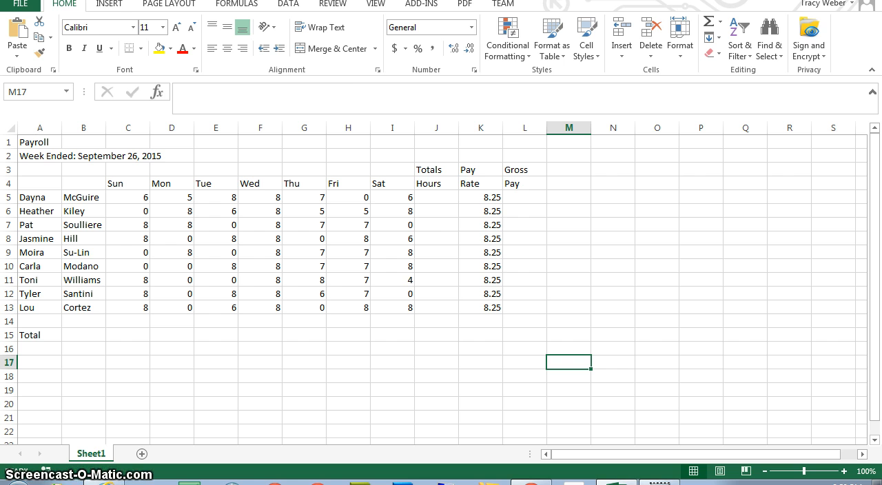
Step: Save the workbook as ES1-WBPayroll in the OneDrive folder ExcelS1, using the Excel Workbook format
key(ctrl+s)
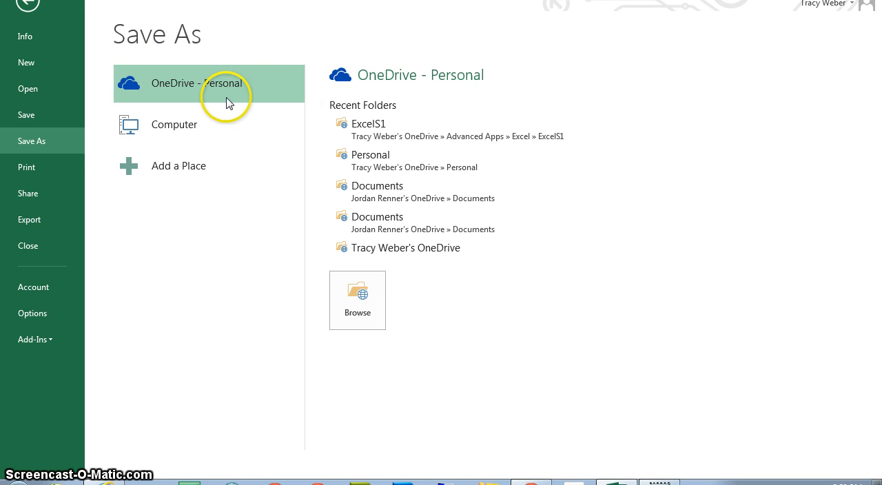
click(379, 133)
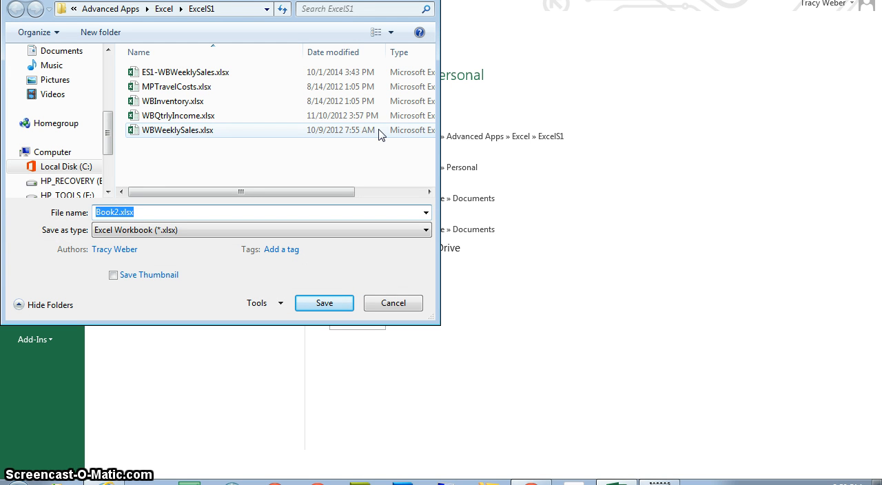
click(379, 130)
key(e)
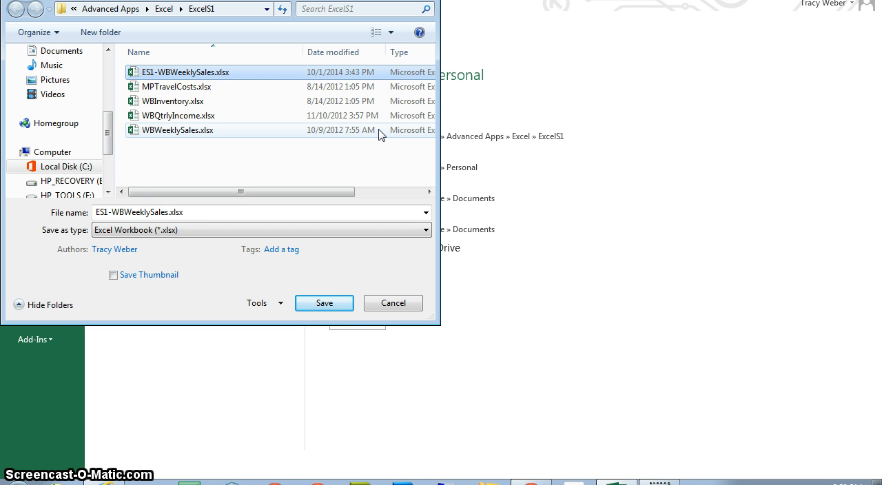
key(w)
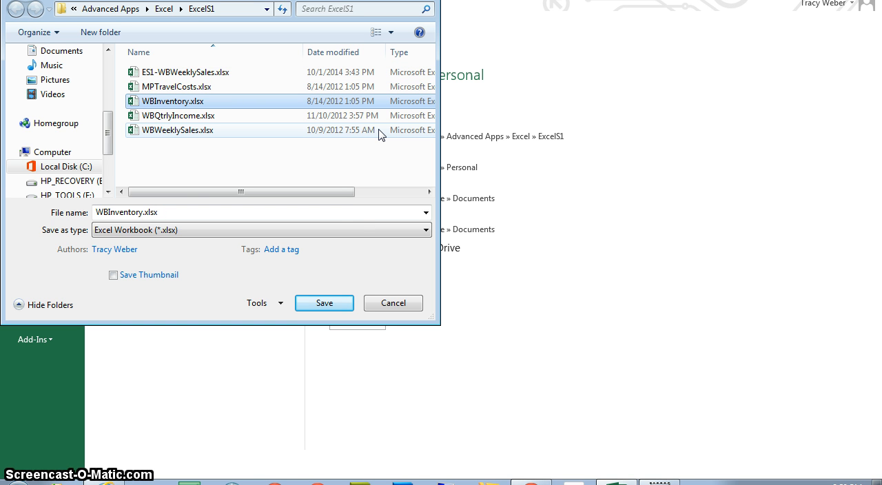
double_click(215, 212)
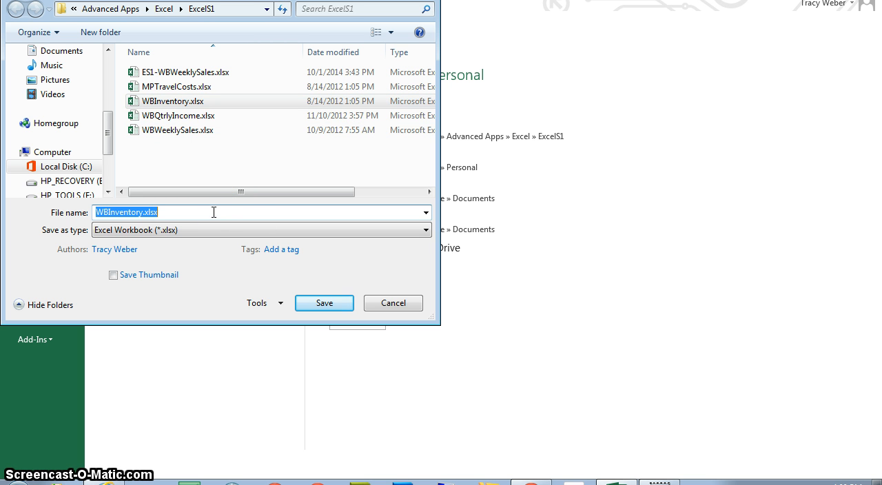
text(ES1-)
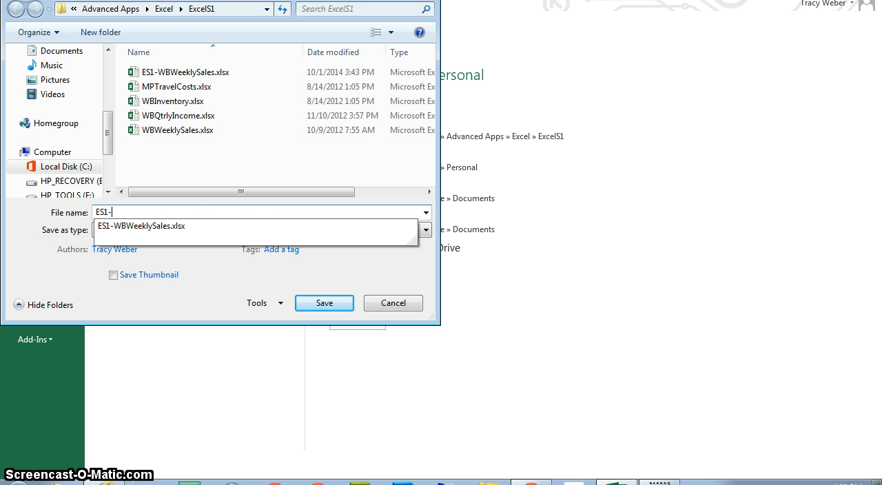
text(WBPay)
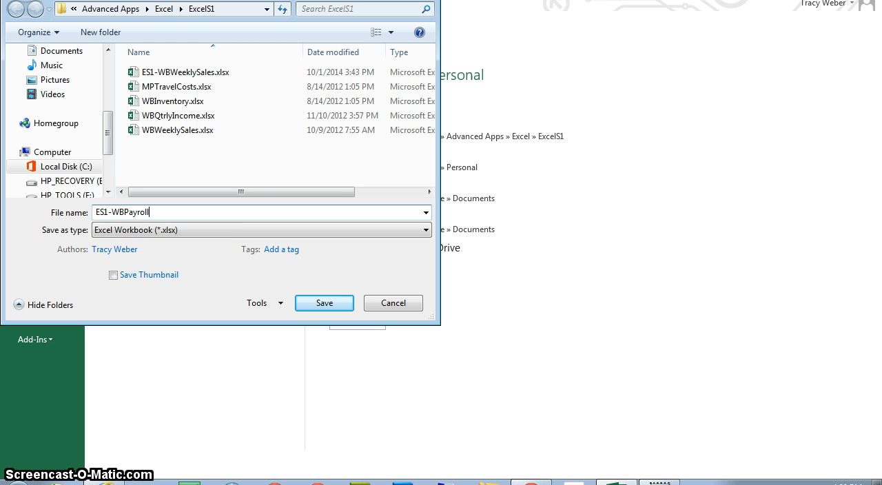
text(roll)
key(Return)
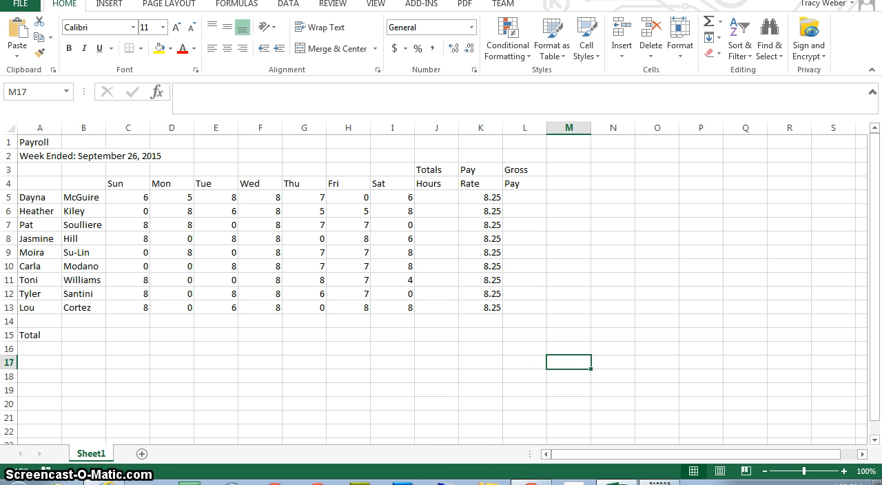
Step: Enter the formula =C5+D5+E5+F5+G5+H5+I5 in J5 to total the first employee's hours
click(443, 197)
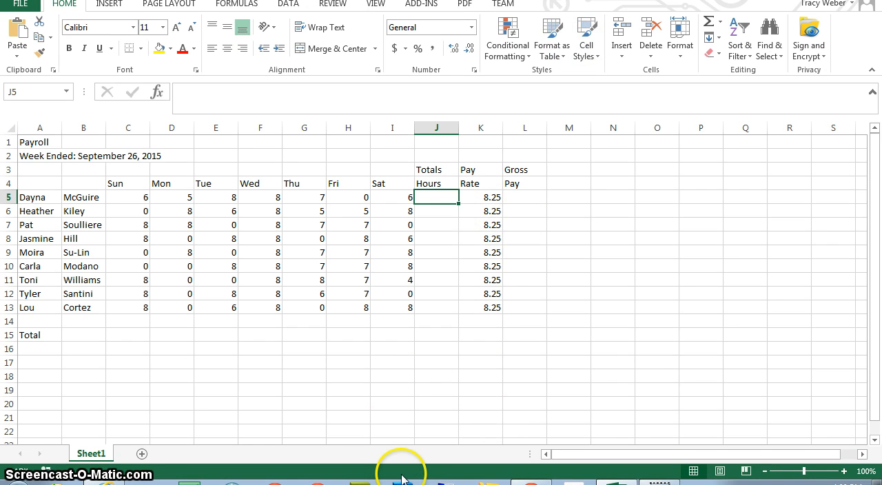
text(=)
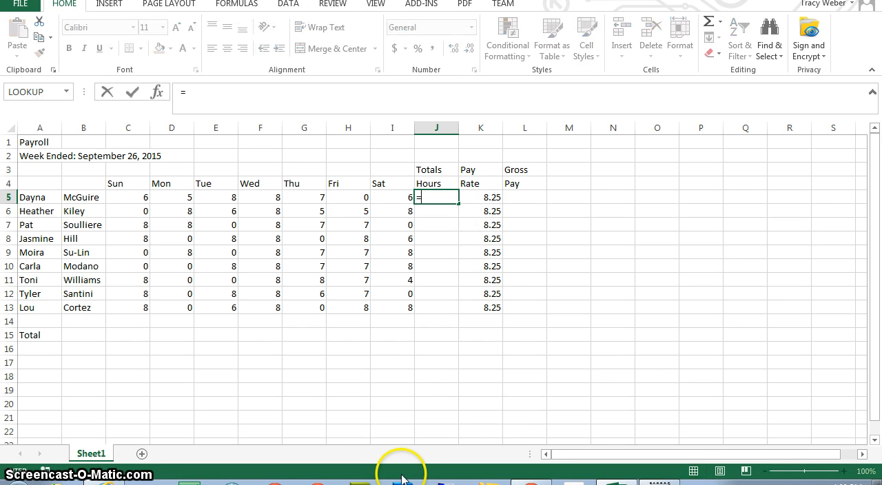
click(140, 198)
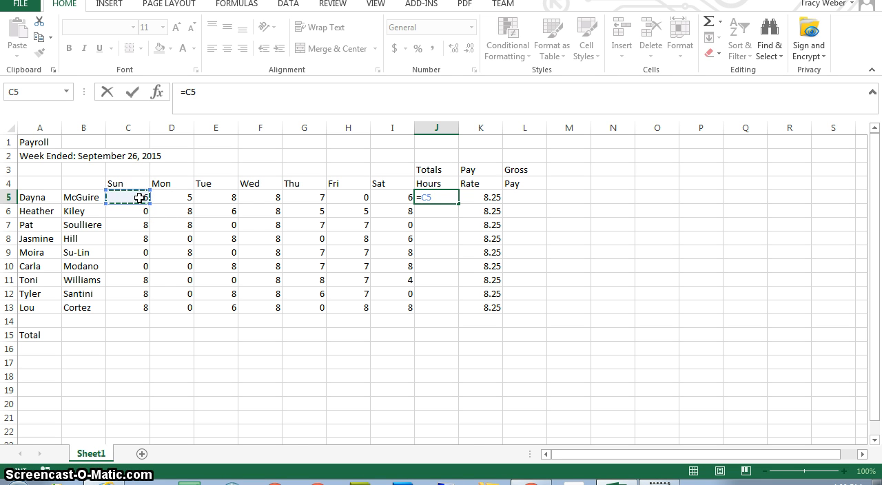
text(+)
click(171, 202)
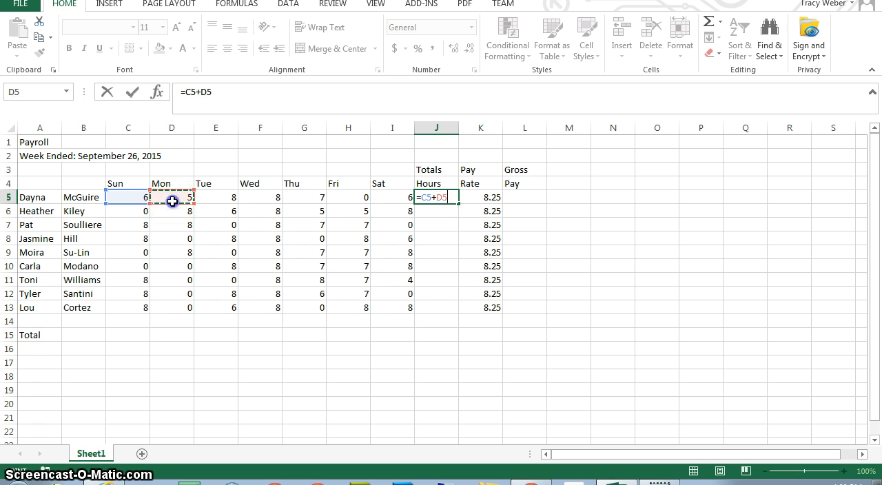
text(+)
click(210, 201)
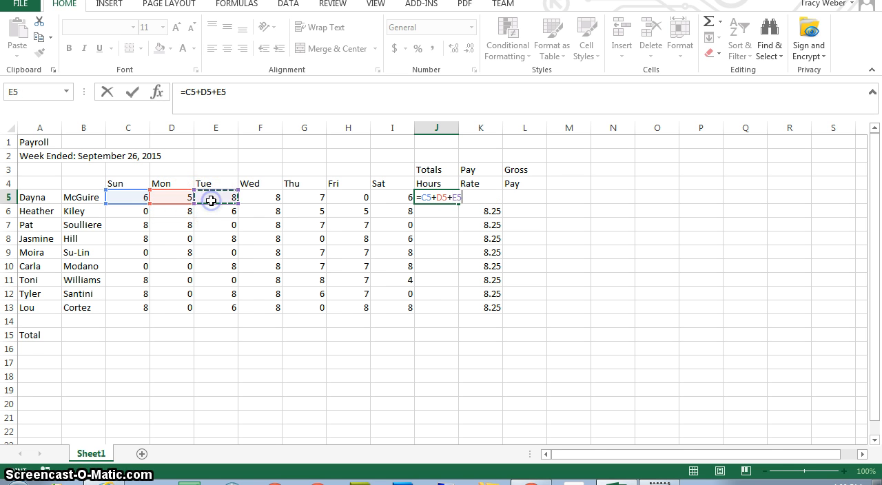
text(+)
click(266, 201)
text(+)
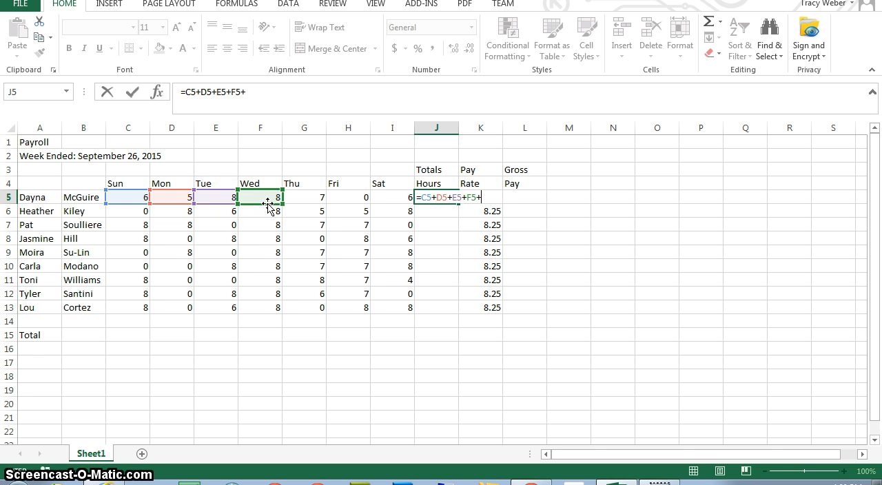
click(315, 200)
text(+)
click(362, 200)
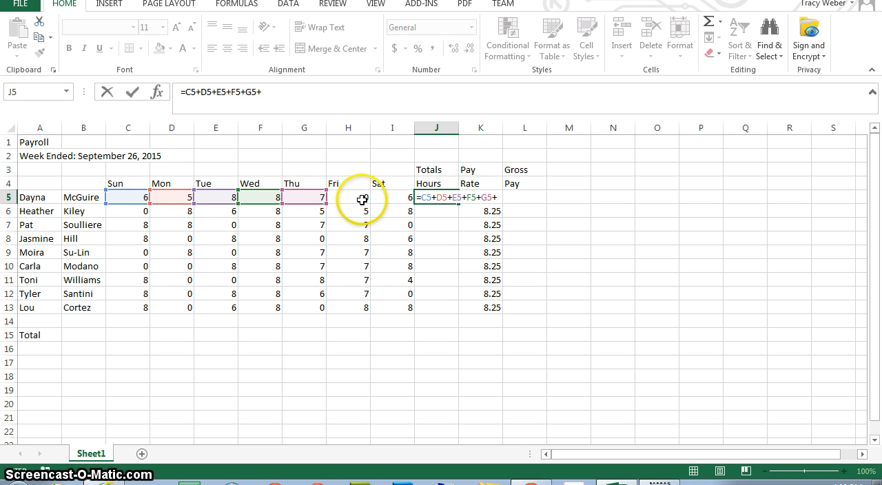
text(+)
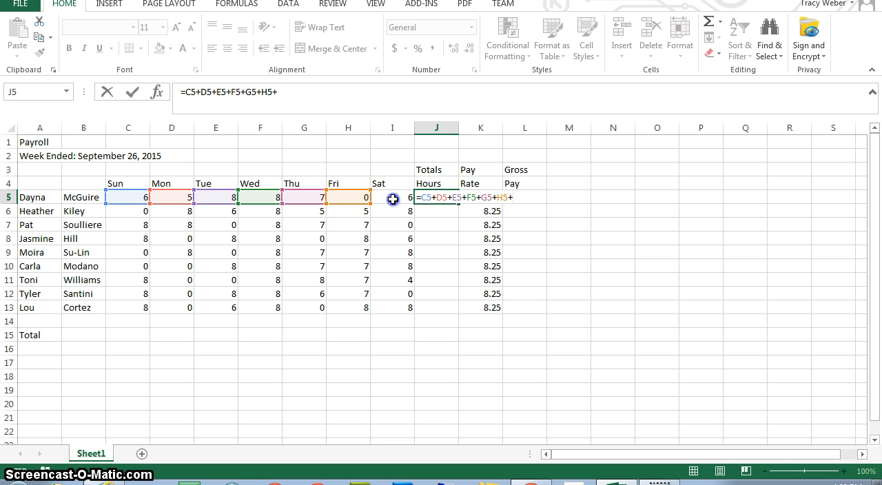
click(393, 199)
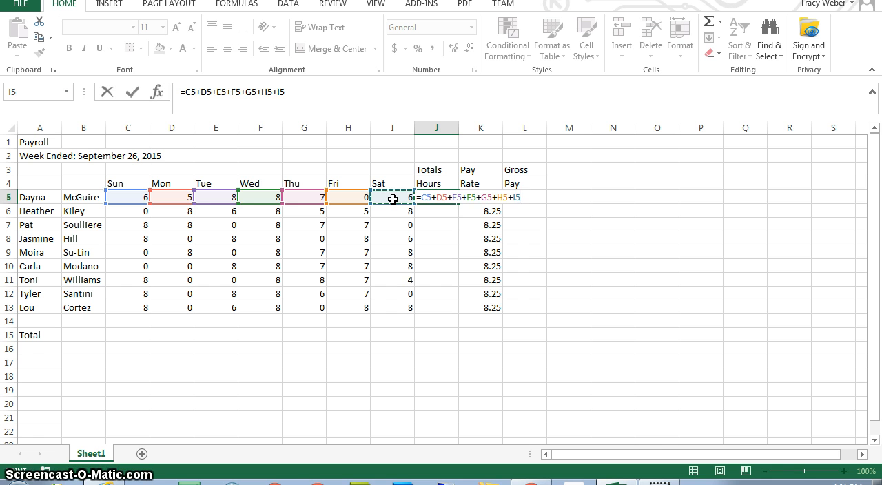
key(Return)
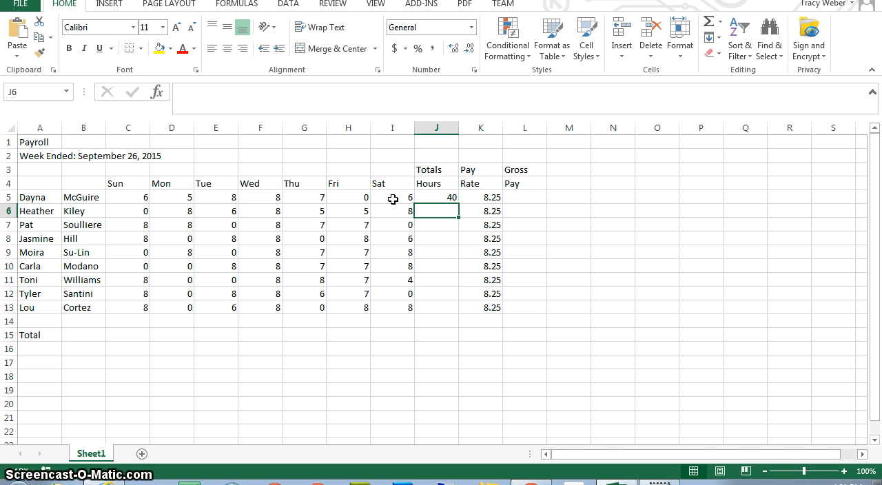
key(Up)
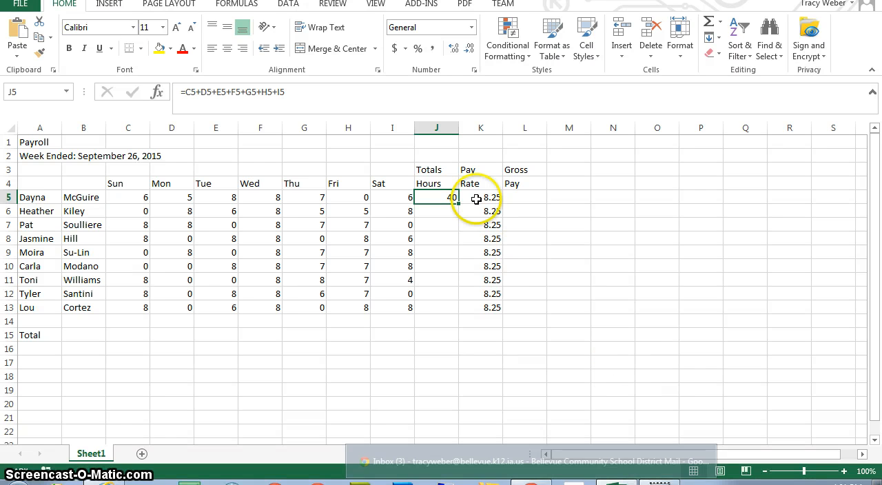
Step: Enter the formula =J5*K5 in L5 to calculate the first employee's gross pay
click(520, 196)
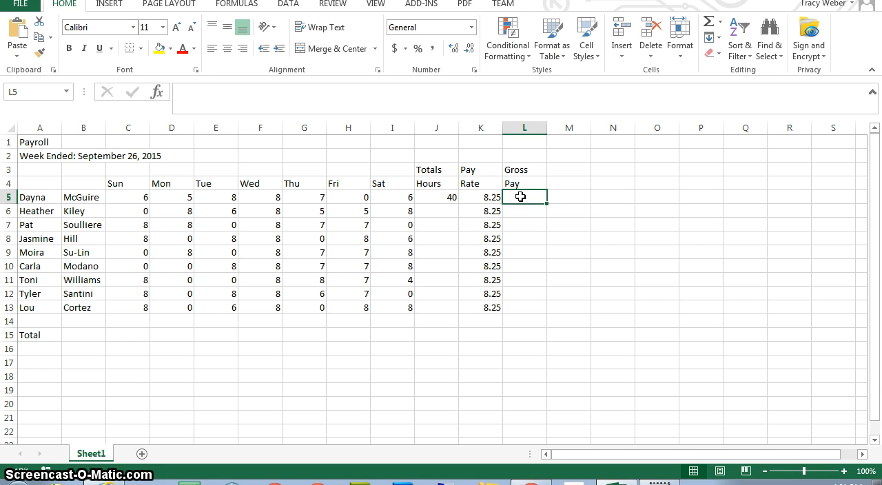
text(=)
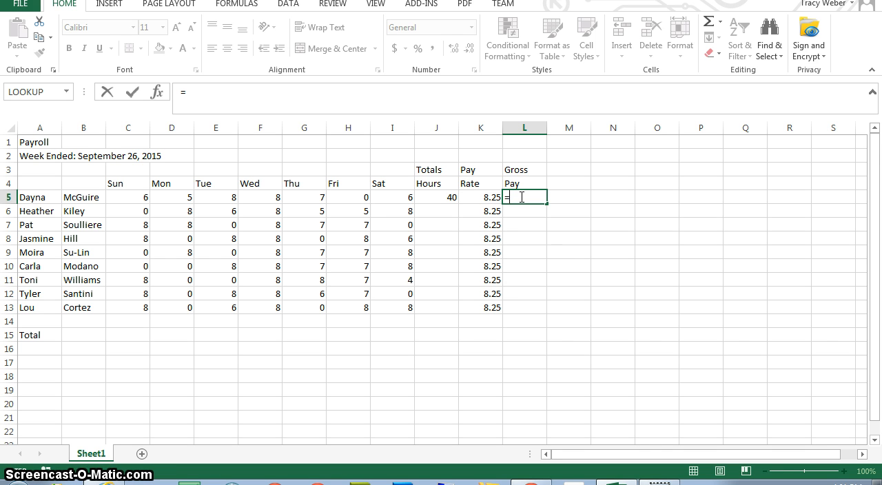
click(448, 198)
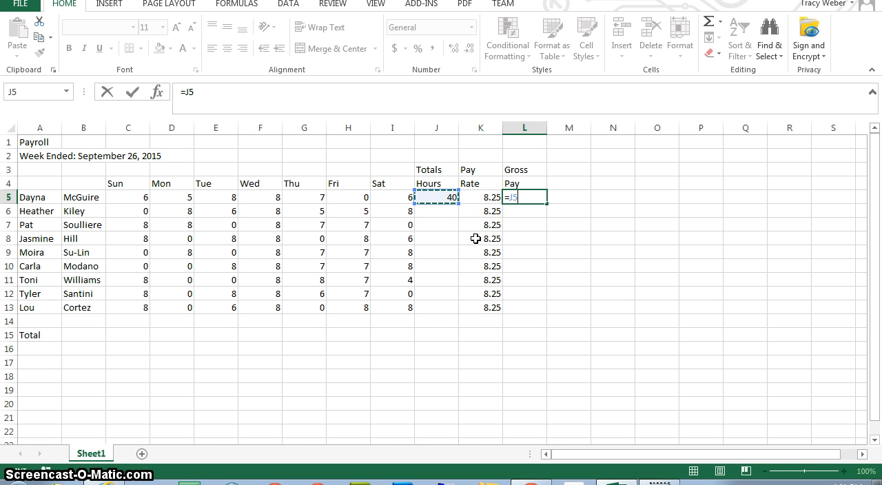
text(*)
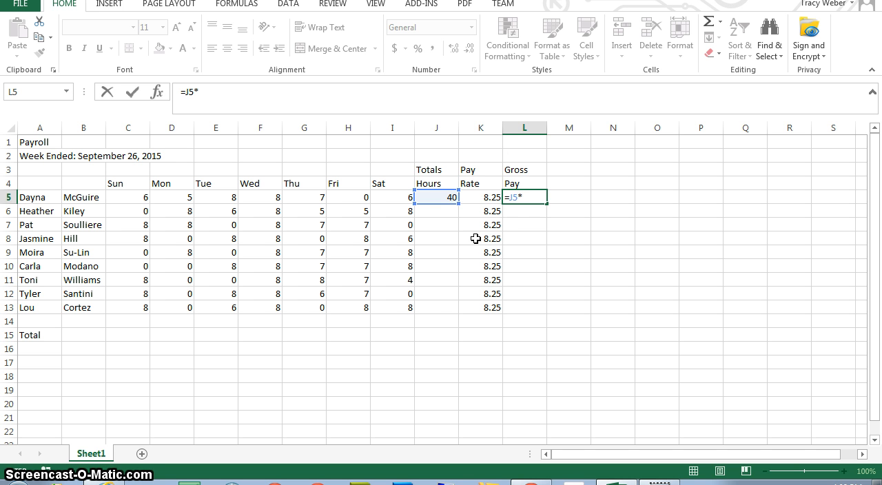
click(489, 198)
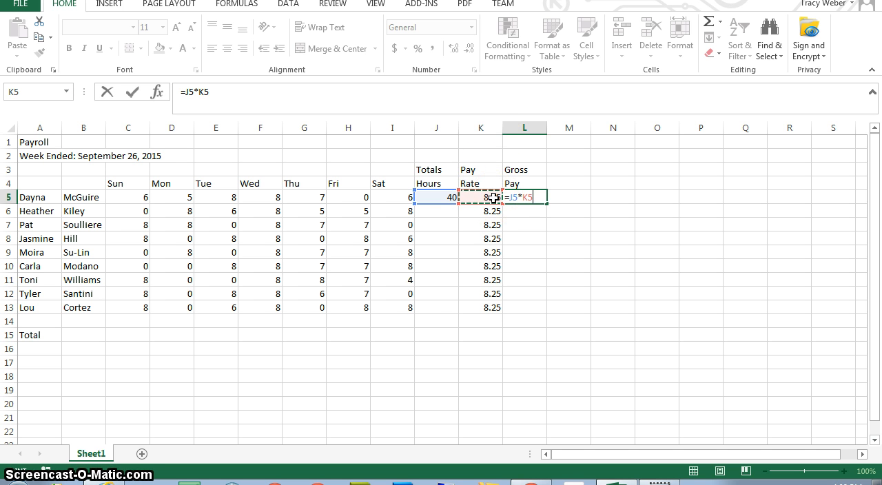
click(136, 93)
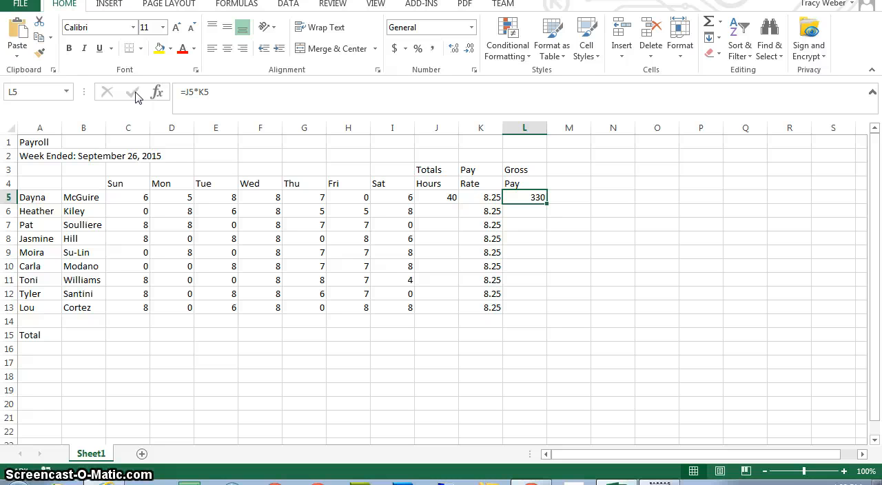
Step: Copy the total-hours formula from J5 to J6 and the gross pay formula from L5 to L6
click(432, 198)
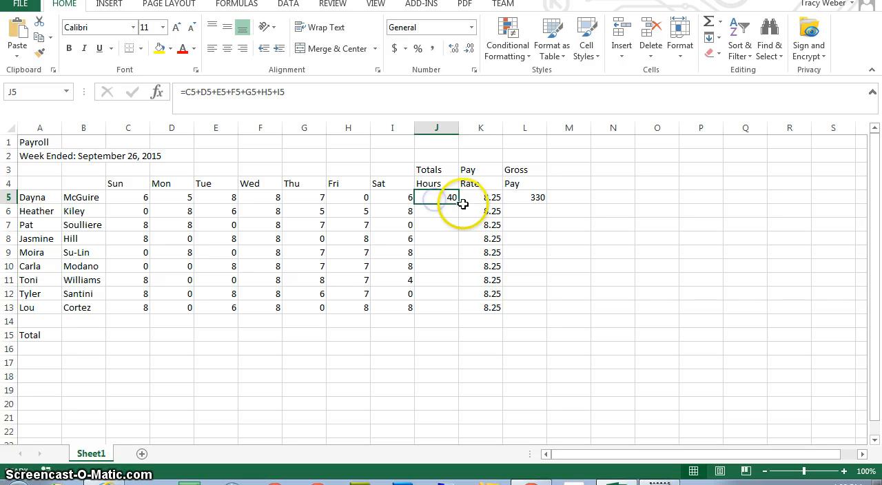
drag(457, 204, 458, 213)
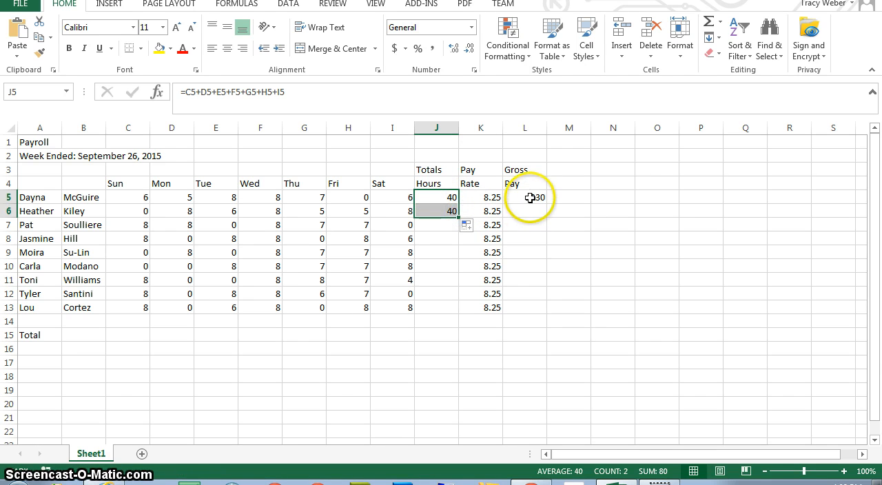
click(529, 198)
drag(546, 204, 547, 214)
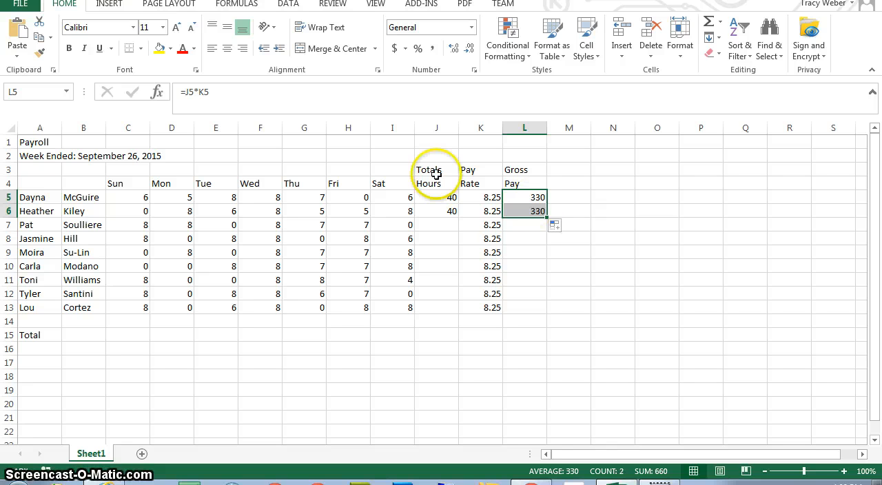
Step: Replace the addition formula in J5 with the AutoSum formula =SUM(C5:I5)
click(439, 198)
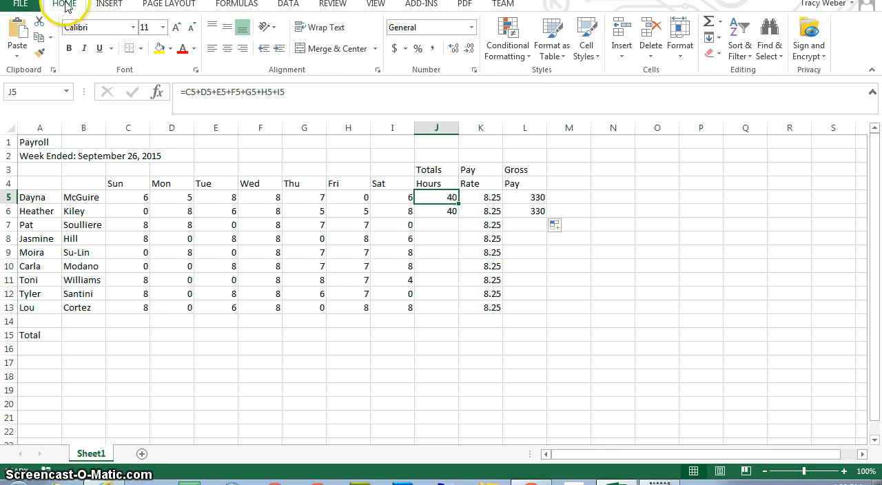
click(720, 26)
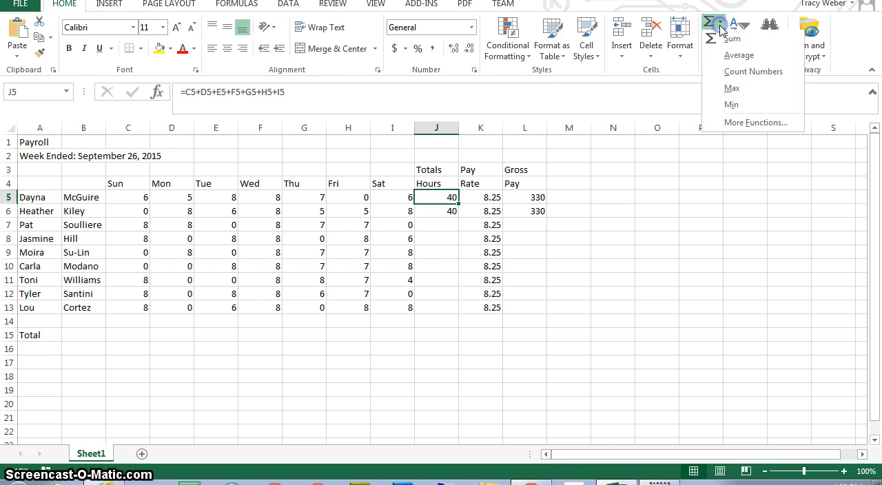
click(729, 44)
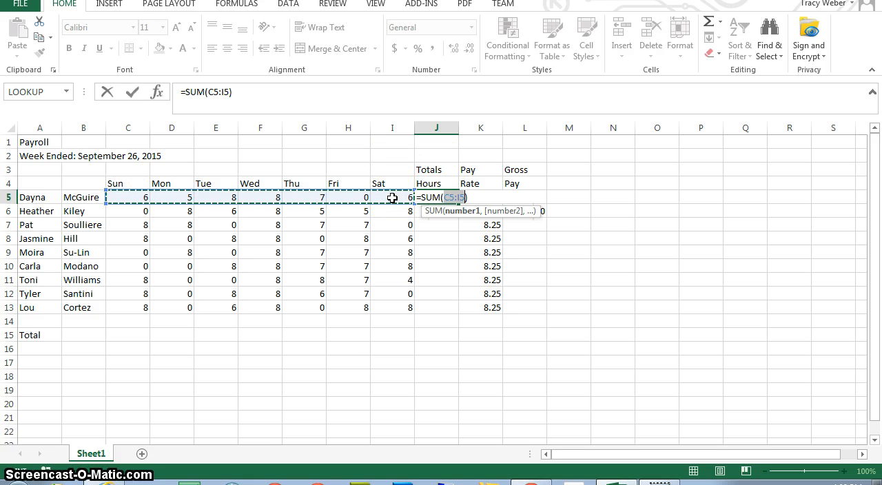
key(Return)
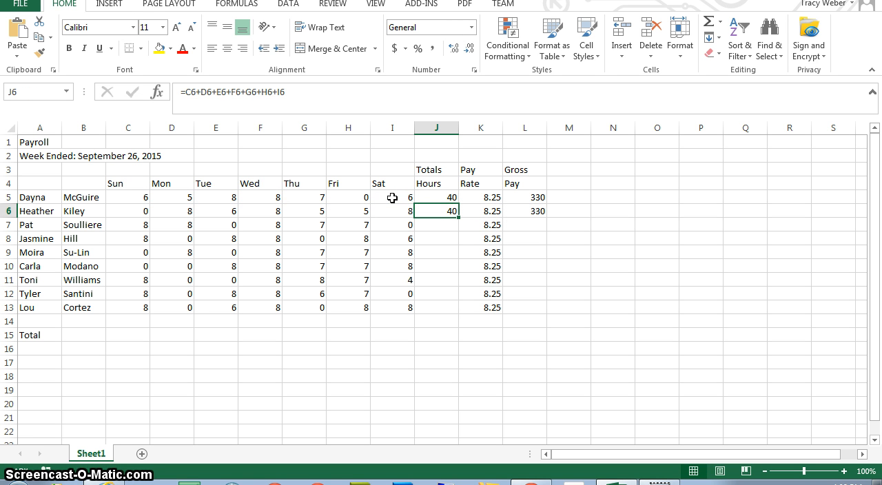
Step: Clear the copied formula in J6 and total the second employee's hours with AutoSum as =SUM(C6:I6)
key(Delete)
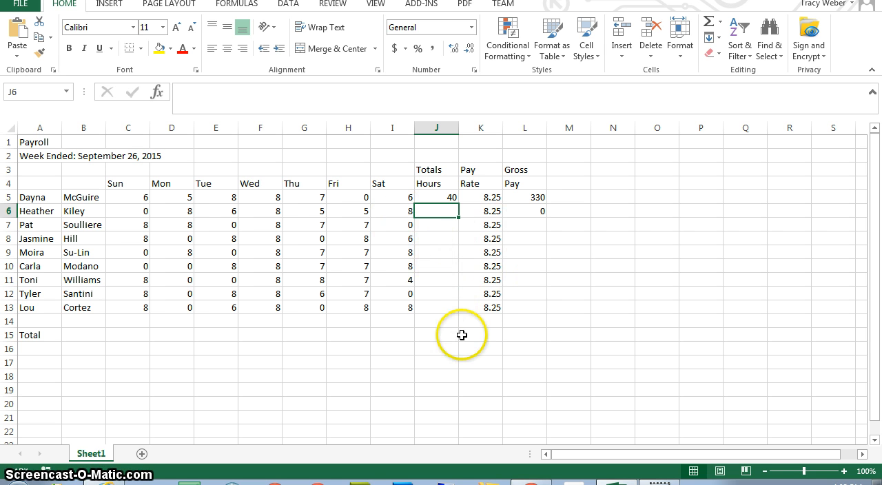
key(Down)
key(Up)
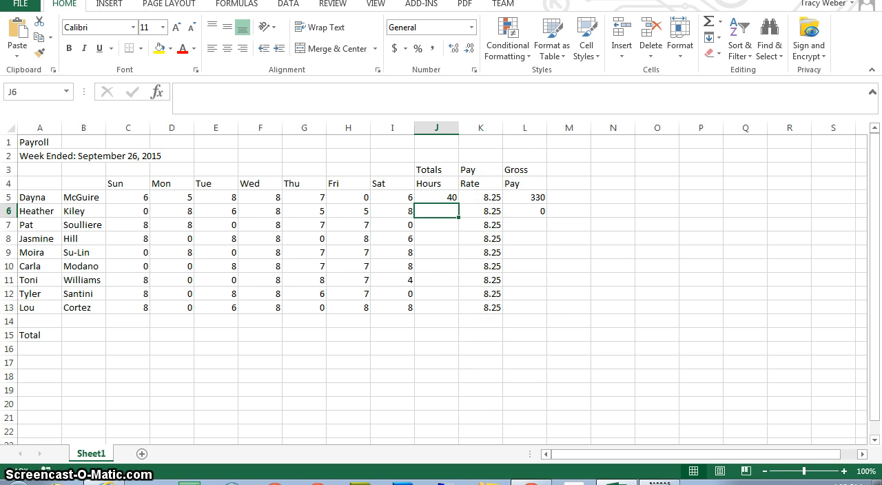
click(720, 25)
click(725, 38)
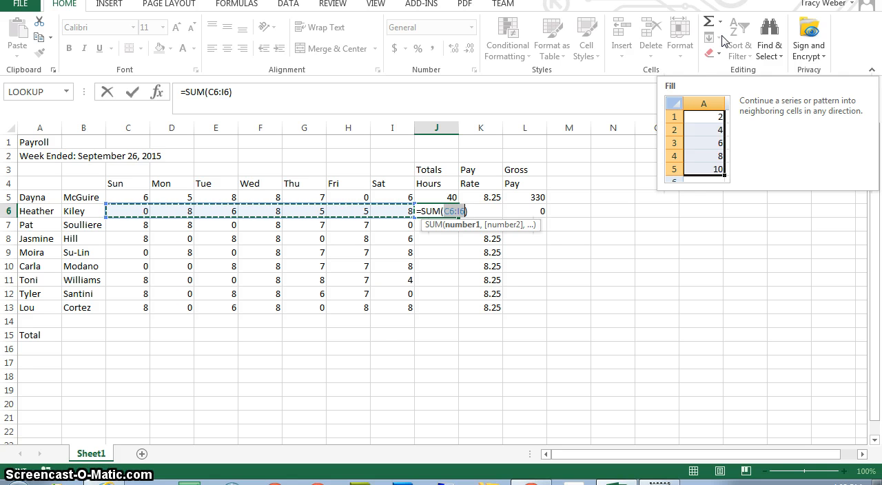
key(Return)
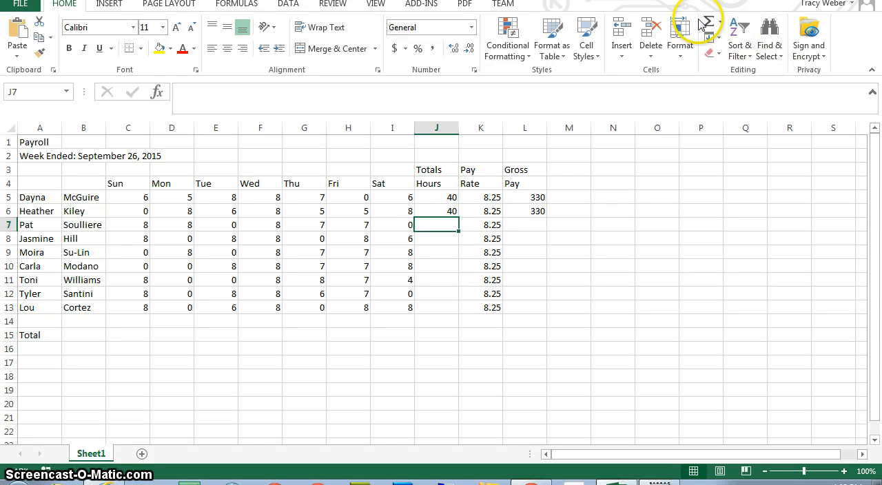
Step: Insert an AutoSum in J7 and correct its range to C7:I7 to total the third employee's hours
click(718, 22)
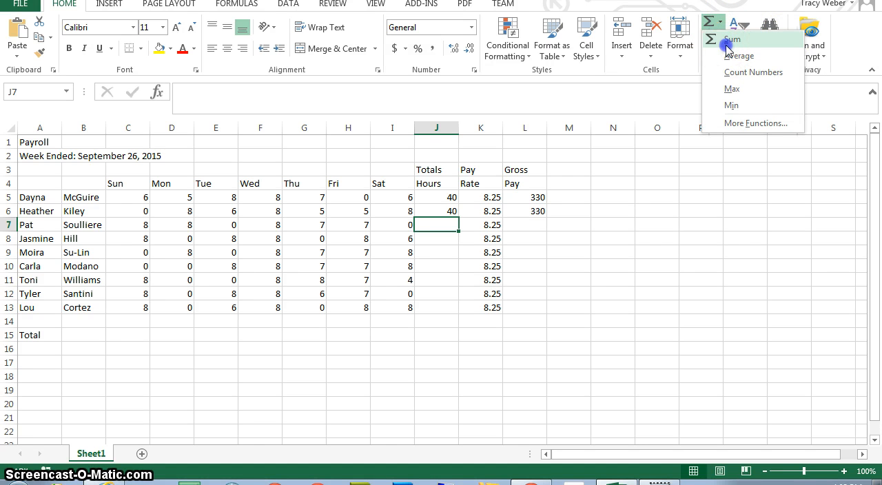
click(731, 40)
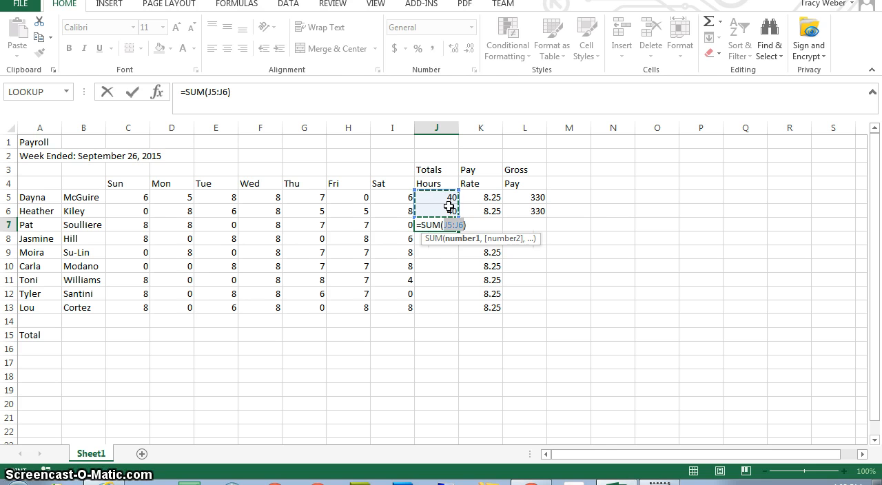
click(138, 225)
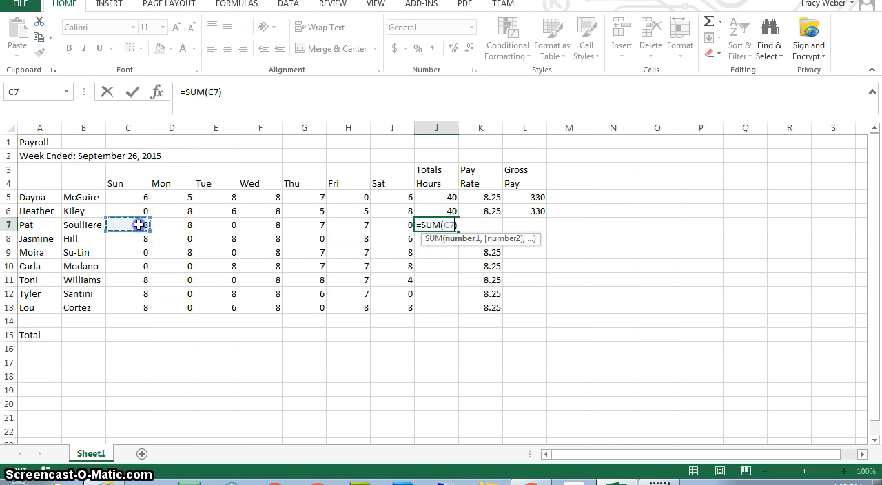
drag(139, 224, 394, 226)
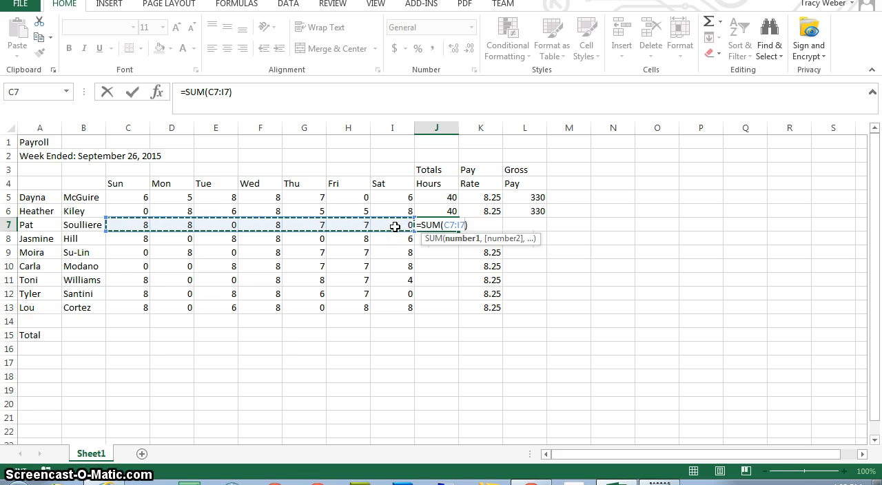
key(Return)
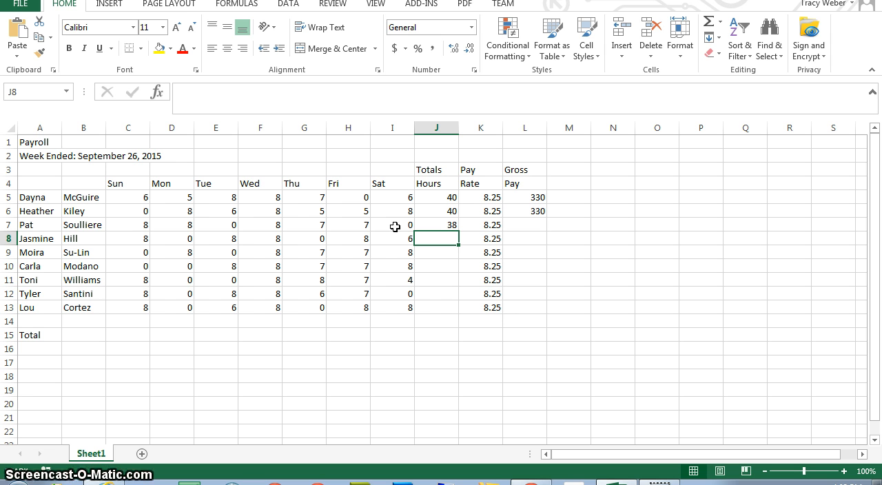
Step: Total the fourth employee's hours in J8 by applying Sum to the range C8:J8, and check the resulting formula
click(139, 224)
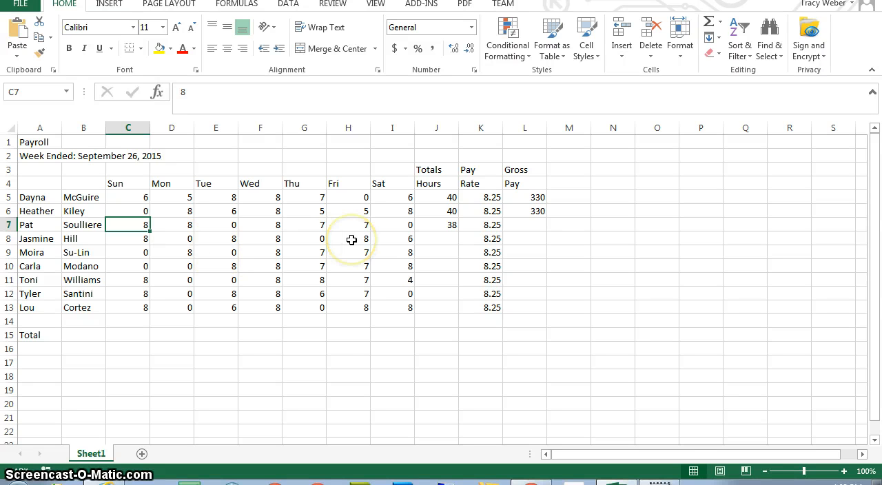
click(440, 238)
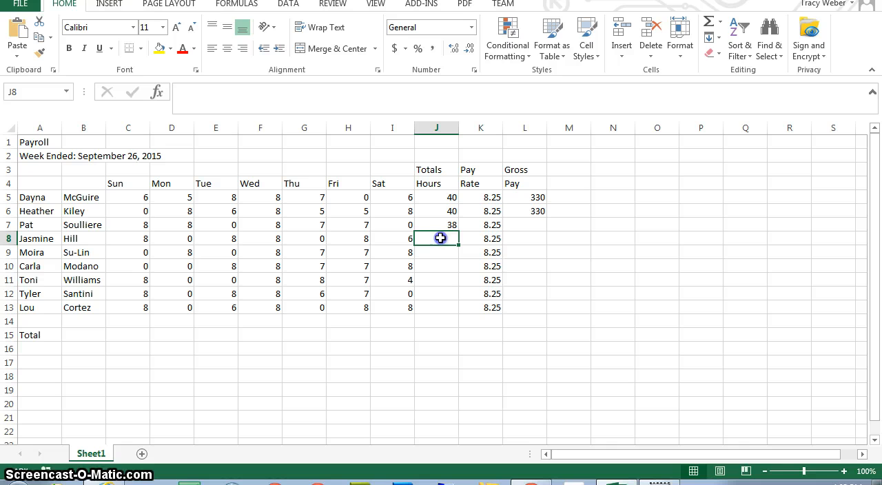
click(136, 240)
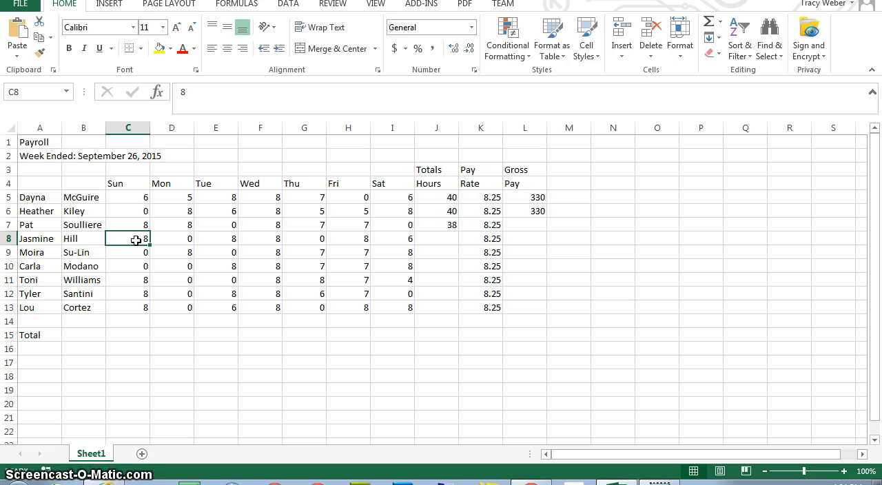
drag(136, 240, 403, 241)
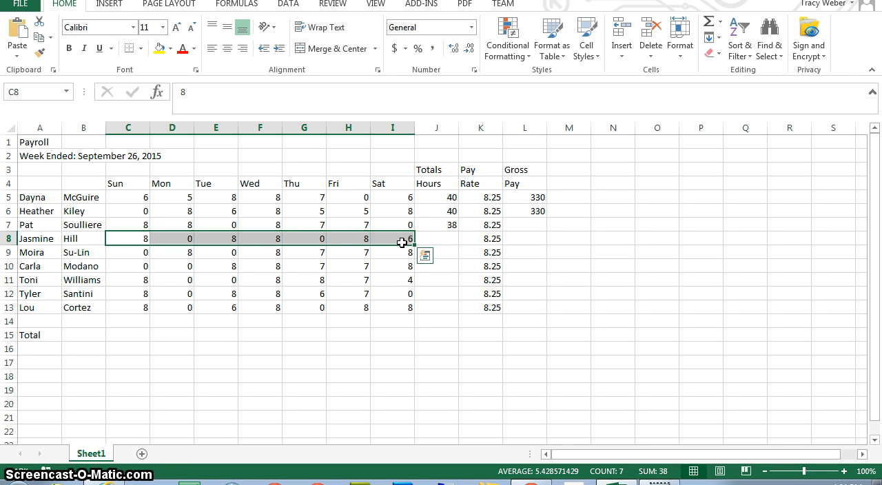
key(shift+Right)
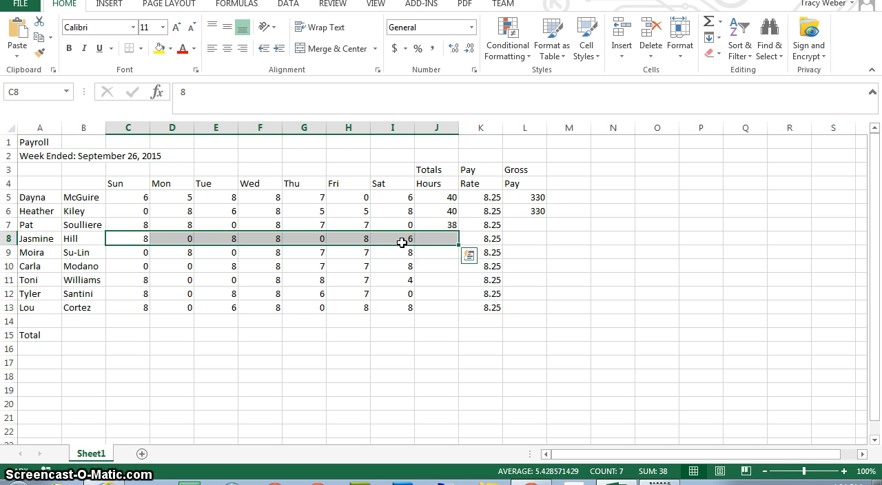
click(721, 22)
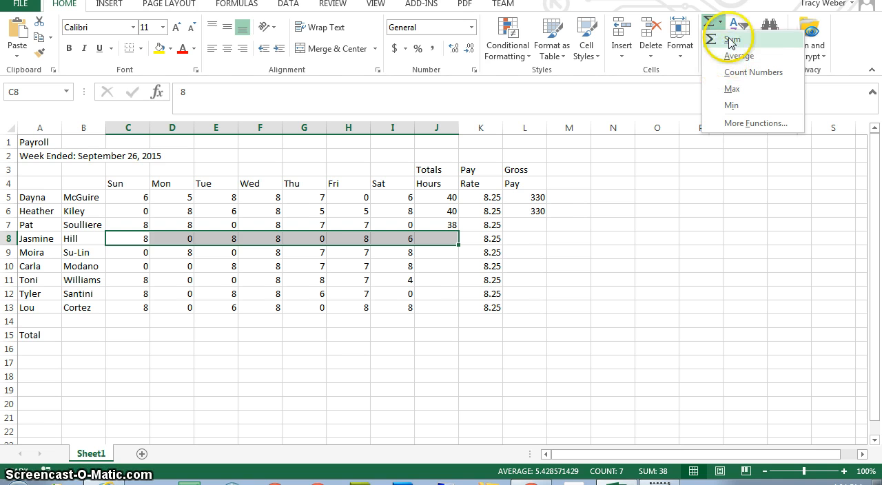
click(731, 39)
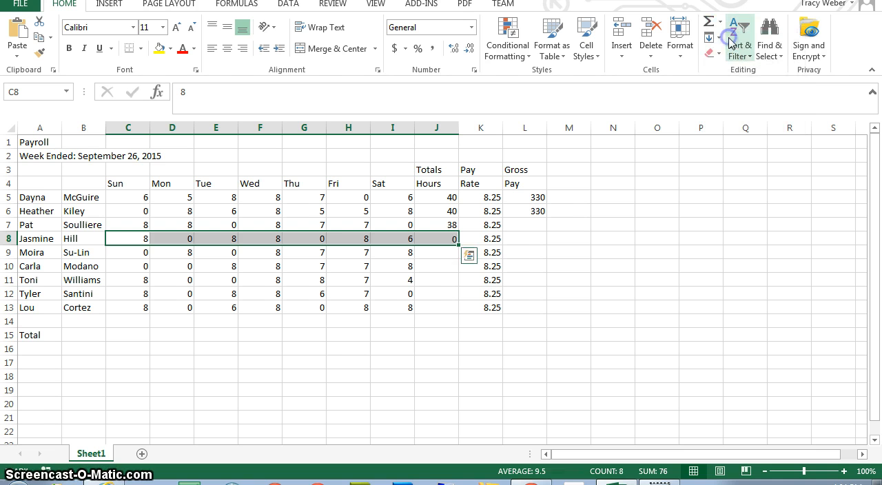
click(443, 239)
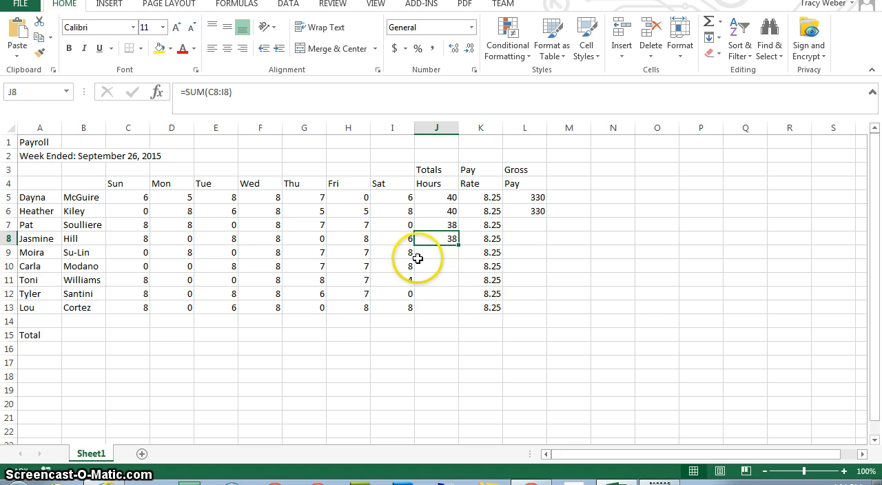
Step: Try to total the remaining employees' hours by applying Sum to J9:J13, and clear the inserted formulas
click(437, 253)
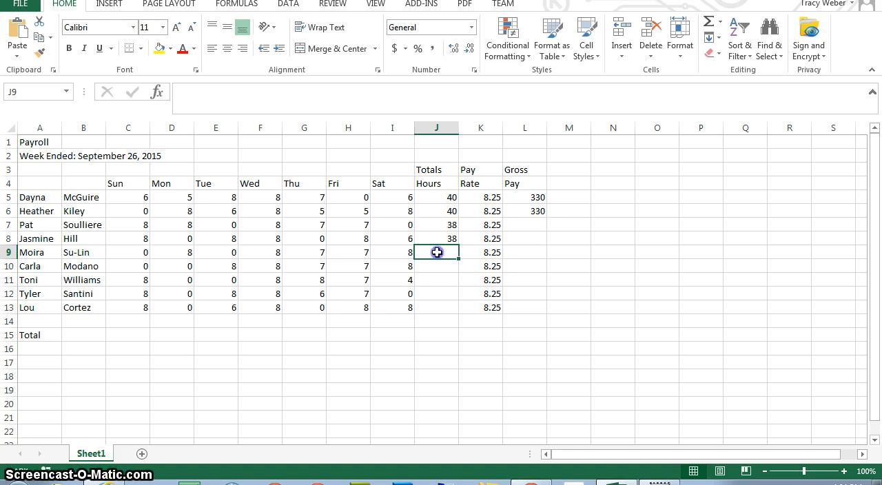
drag(437, 252, 436, 309)
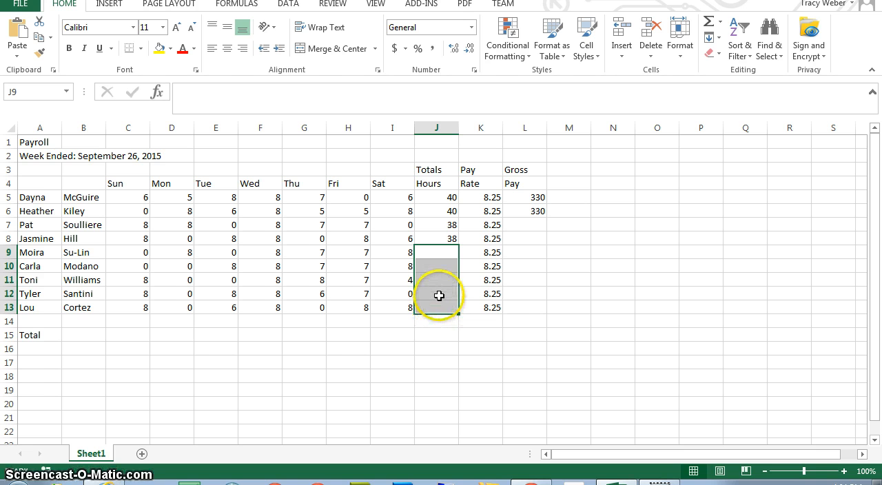
click(722, 21)
click(730, 39)
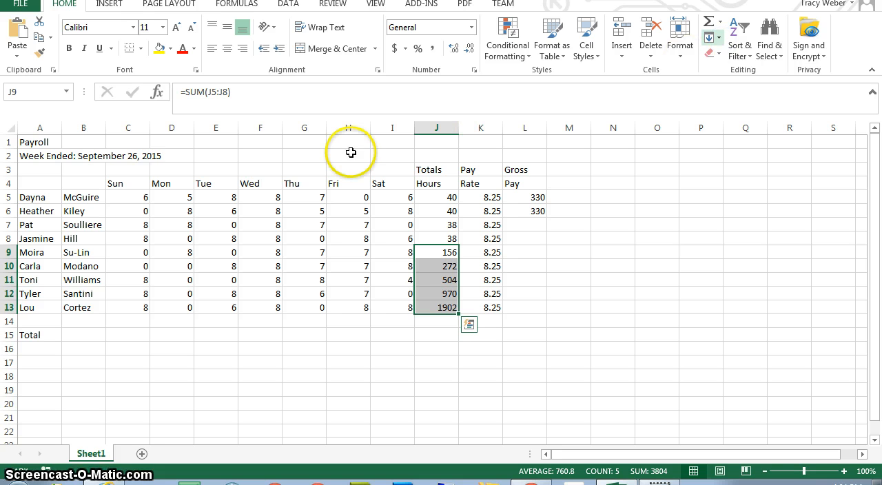
key(Delete)
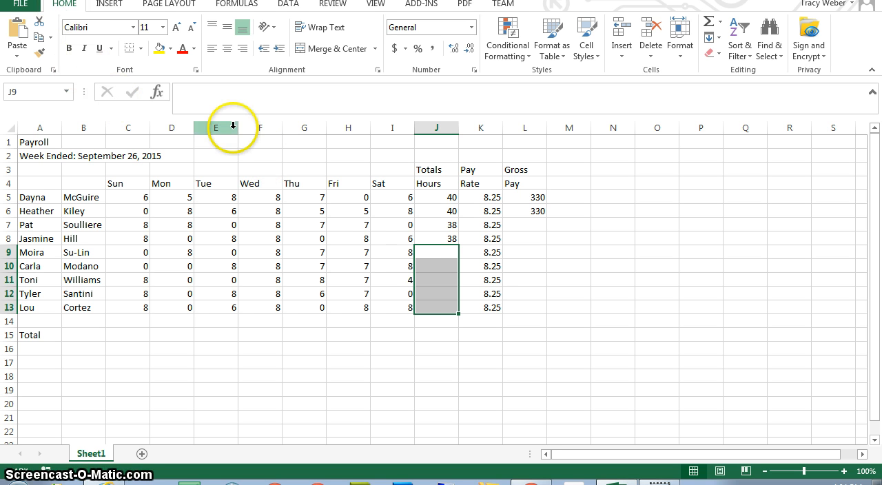
Step: Apply AutoSum once more to the empty total-hours cells J9 through J13
click(452, 239)
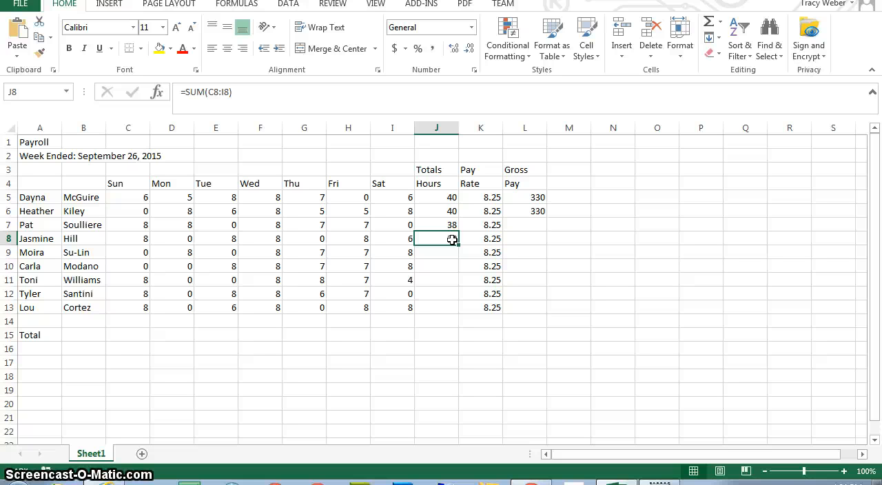
click(452, 239)
click(443, 253)
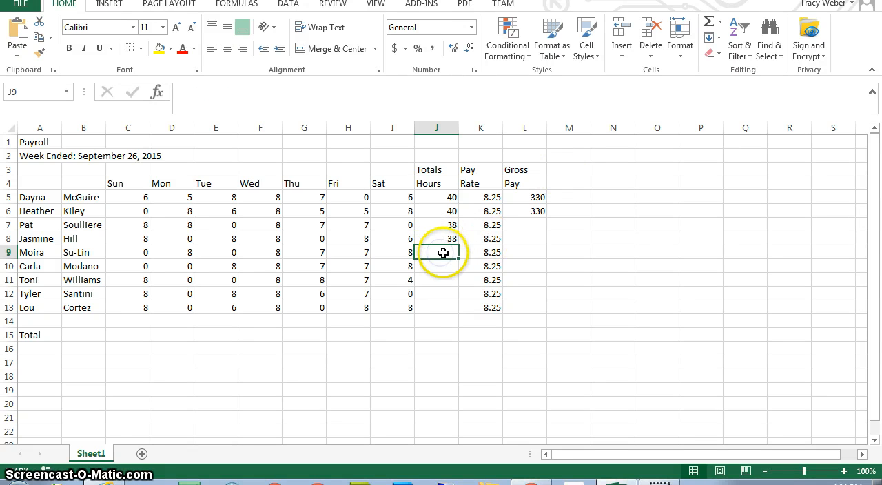
shift+click(439, 310)
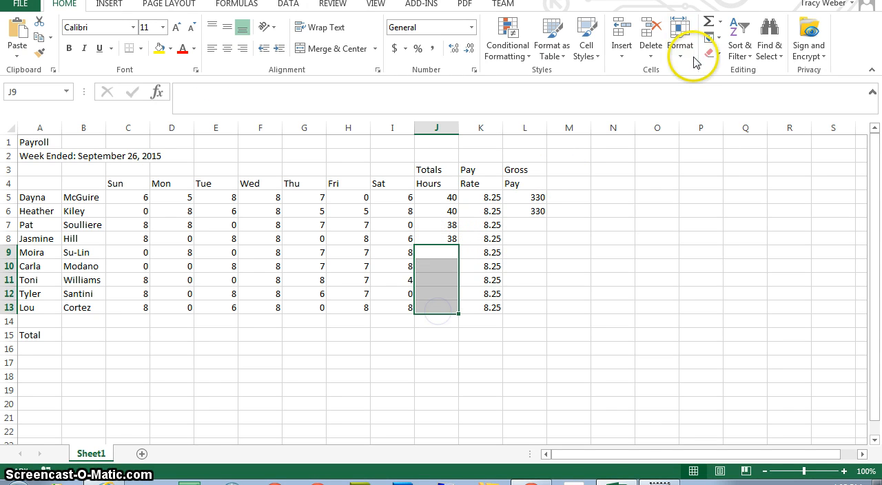
click(708, 21)
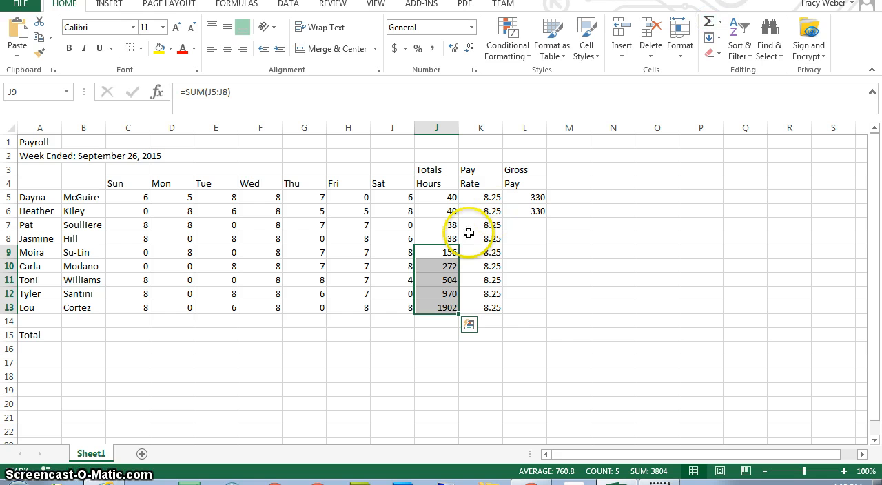
Step: Try to replace the total-hours formulas in J9:J13 by clearing them and applying Sum again
click(447, 253)
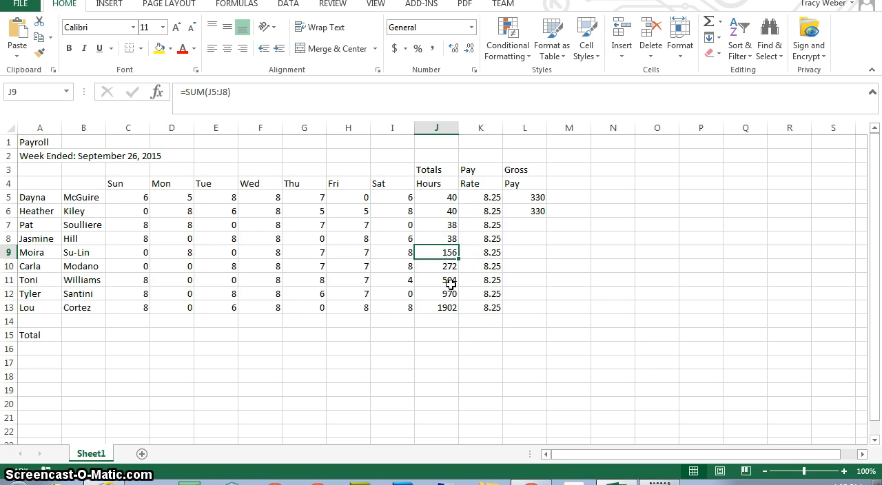
key(shift+Down)
key(shift+Down)
key(shift+Down)
key(shift+Down)
key(BackSpace)
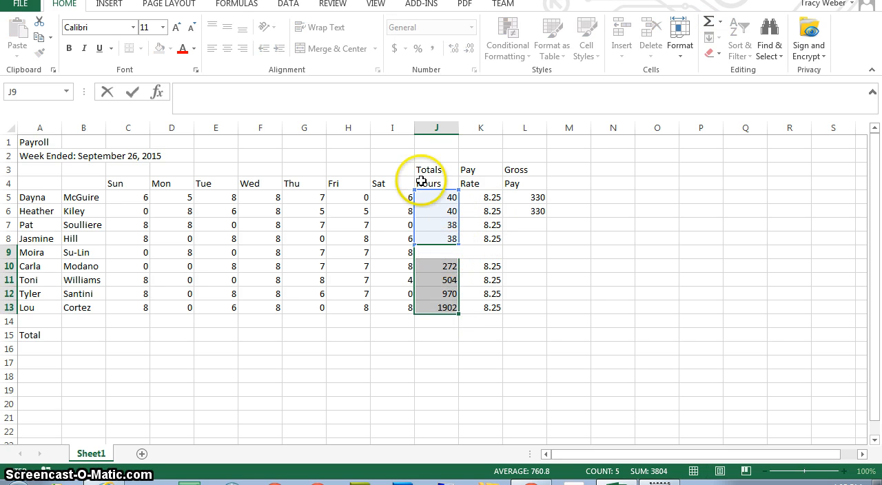
key(alt+equal)
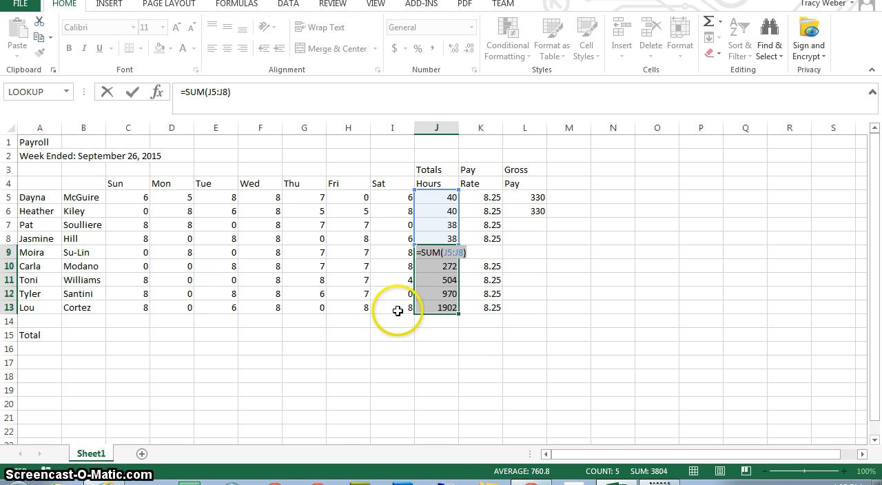
key(ctrl+Return)
Step: Fill the total-hours formula from J8 down through J13 and check the copied formulas
click(447, 238)
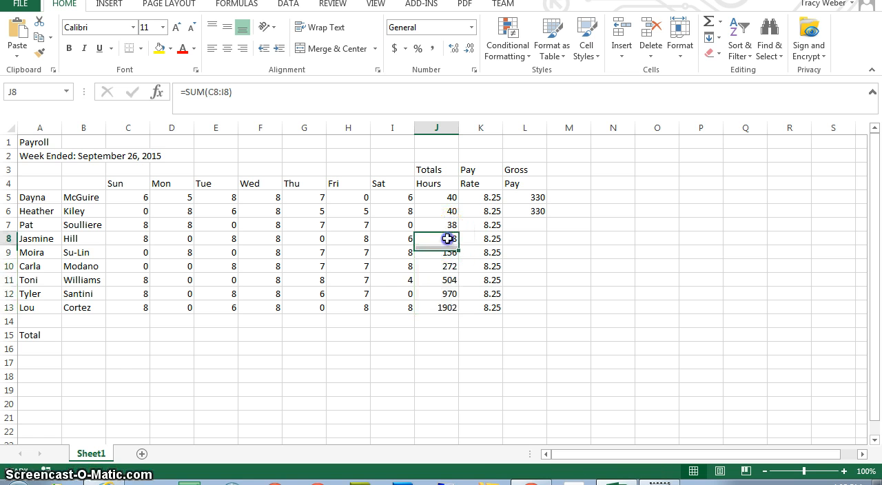
drag(458, 260, 458, 311)
click(452, 237)
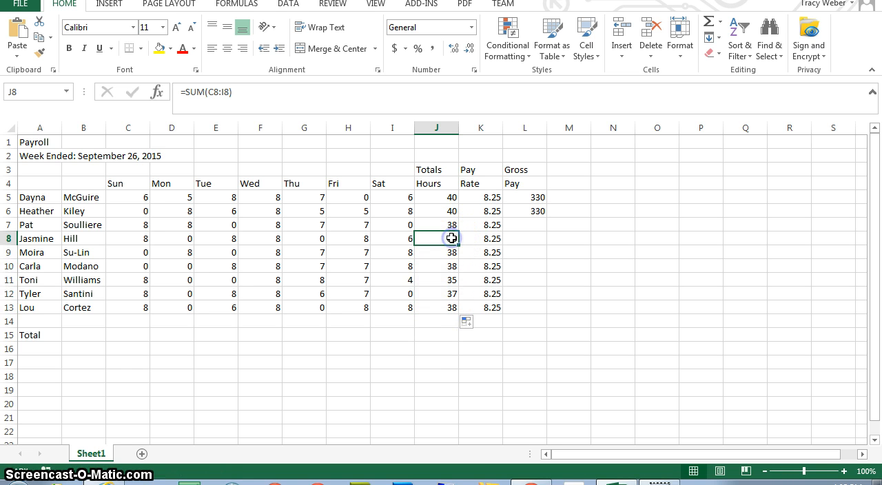
key(Down)
key(Down)
key(Down)
key(Down)
key(Down)
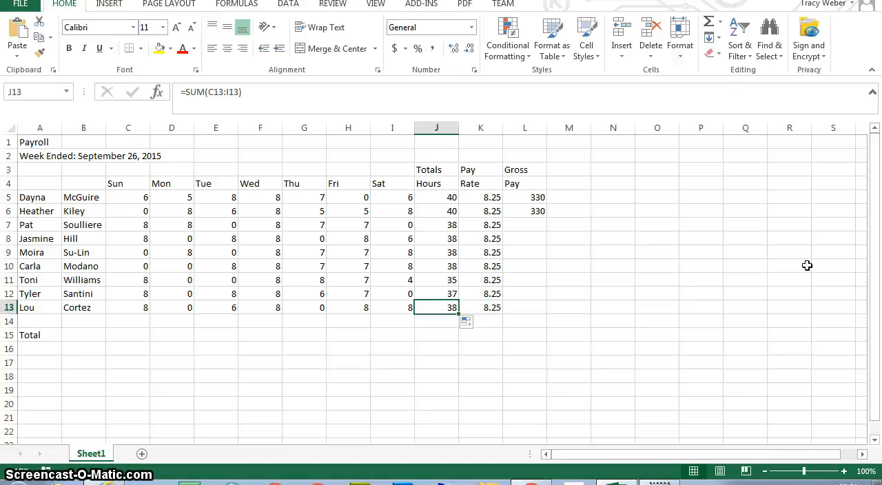
Step: Copy the gross pay formula from L6 and paste it into L7:L13 for the remaining employees
click(527, 212)
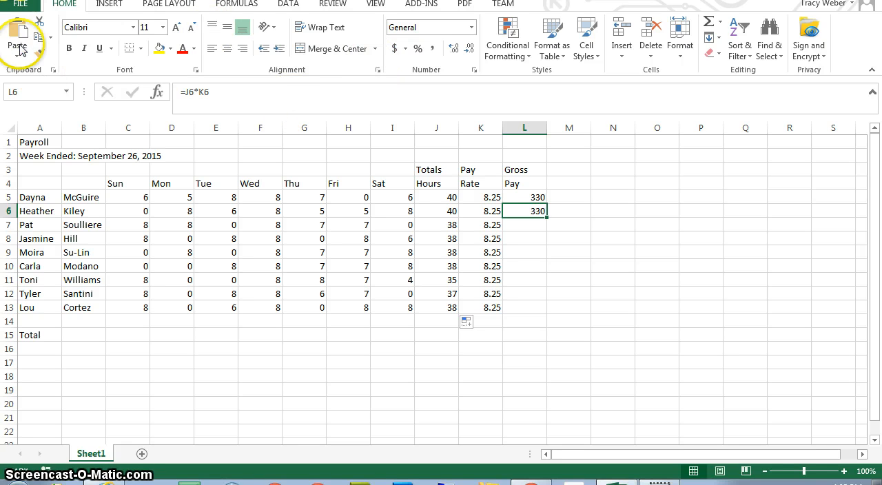
click(40, 39)
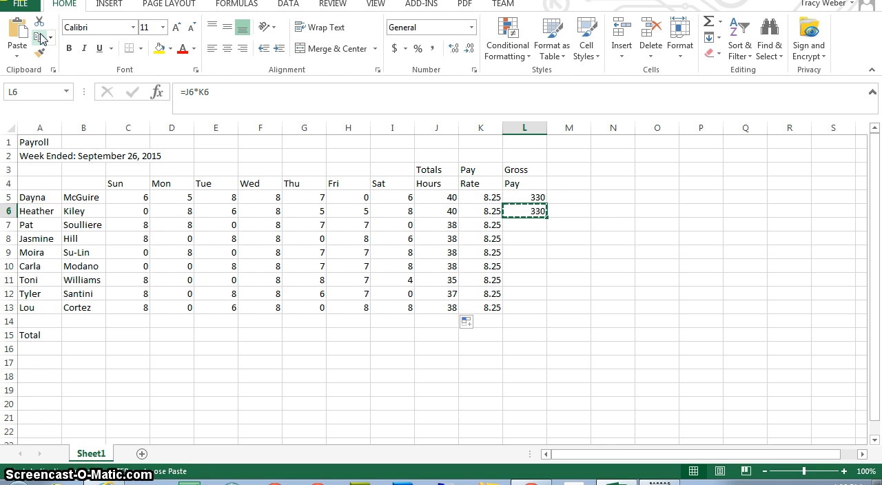
click(522, 225)
drag(522, 225, 523, 303)
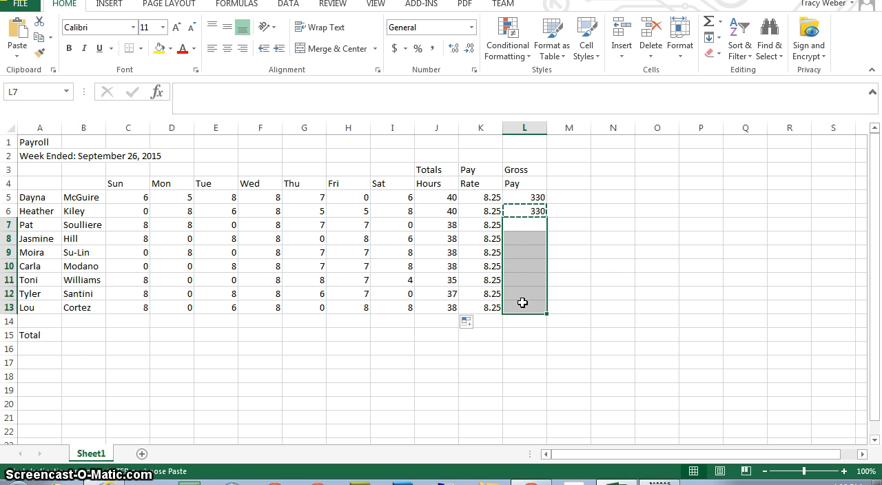
click(19, 33)
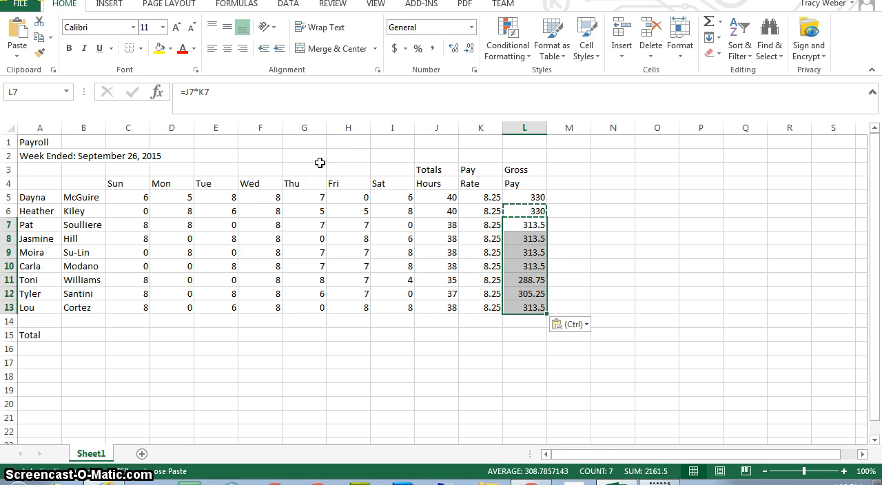
key(Escape)
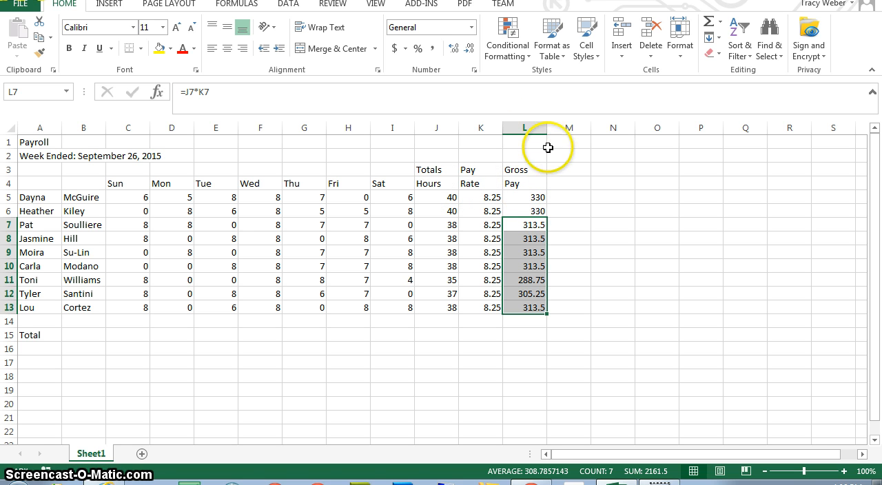
Step: Check the gross pay formulas in column L from L5 downward to see which cells each row references
click(538, 197)
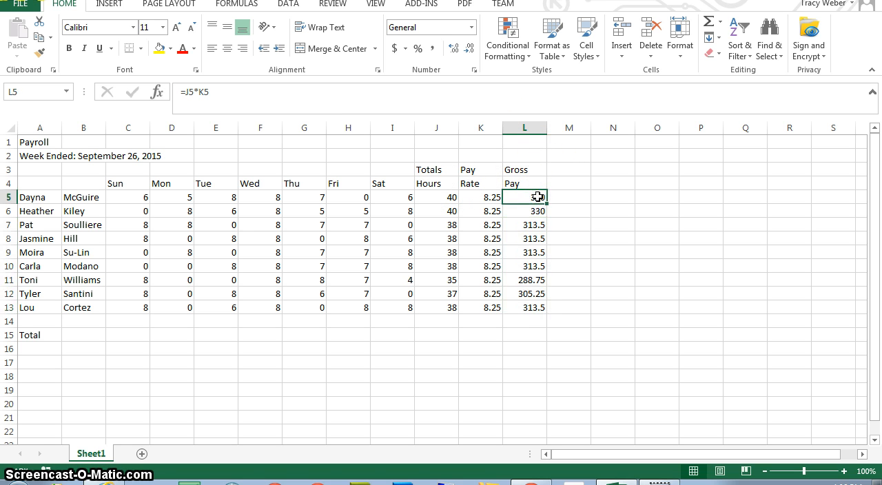
key(Down)
key(Down)
key(Down)
key(Down)
key(Down)
key(Down)
key(Down)
key(Down)
key(Down)
key(Down)
key(Down)
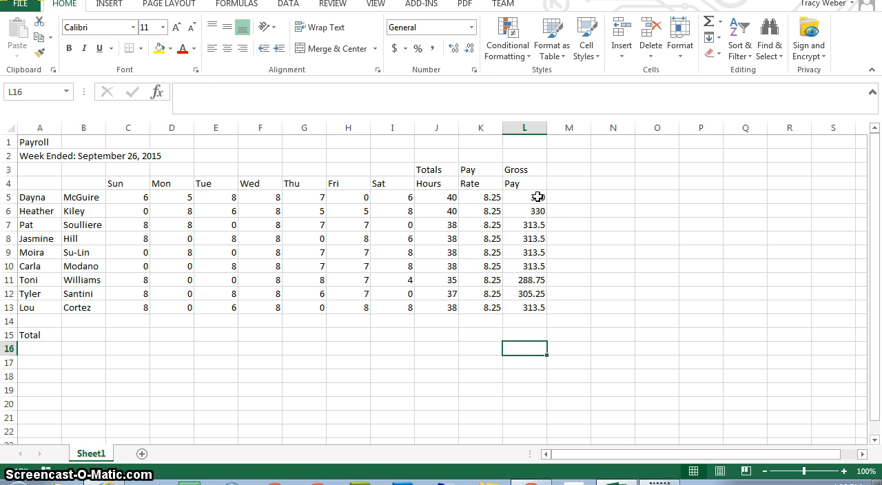
key(Up)
key(Up)
key(Up)
key(Up)
key(Up)
key(Up)
key(Up)
key(Up)
key(Up)
key(Up)
key(Up)
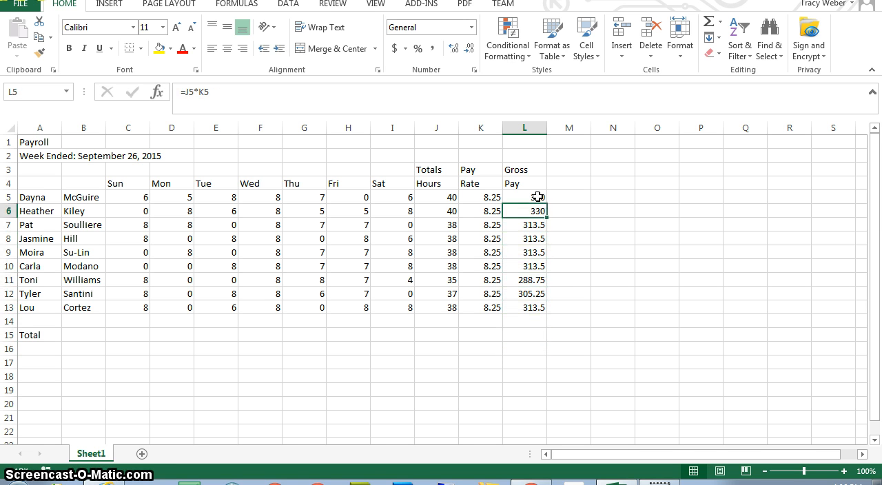
key(Up)
key(Down)
key(Down)
key(Down)
key(Down)
key(Down)
key(Down)
key(Down)
key(Down)
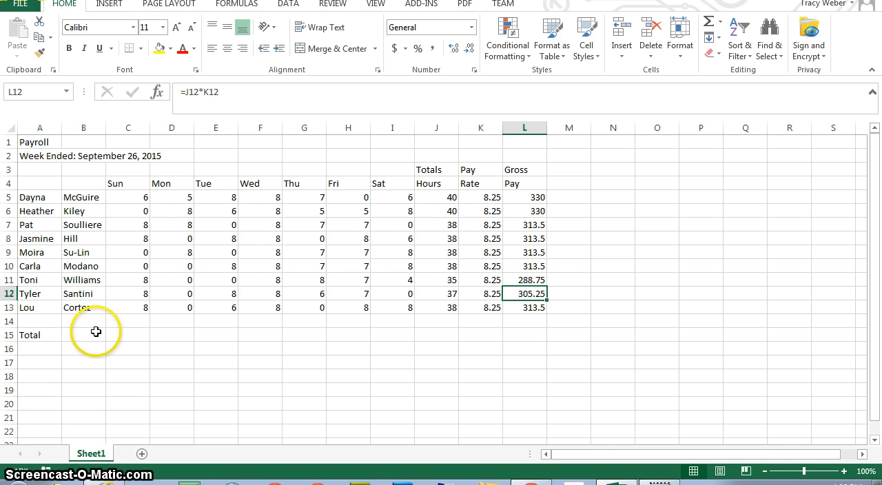
Step: Total Sunday's hours in C15 with AutoSum over C5:C13 and fill the formula across to L15
click(137, 338)
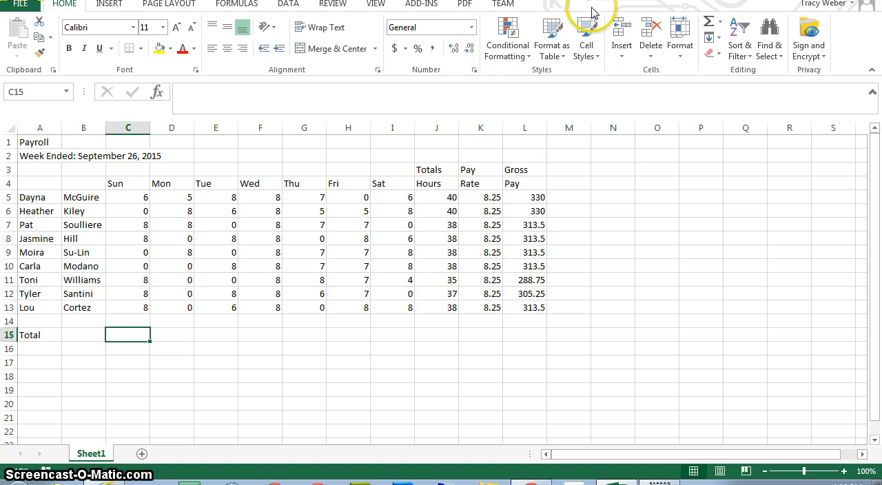
click(709, 22)
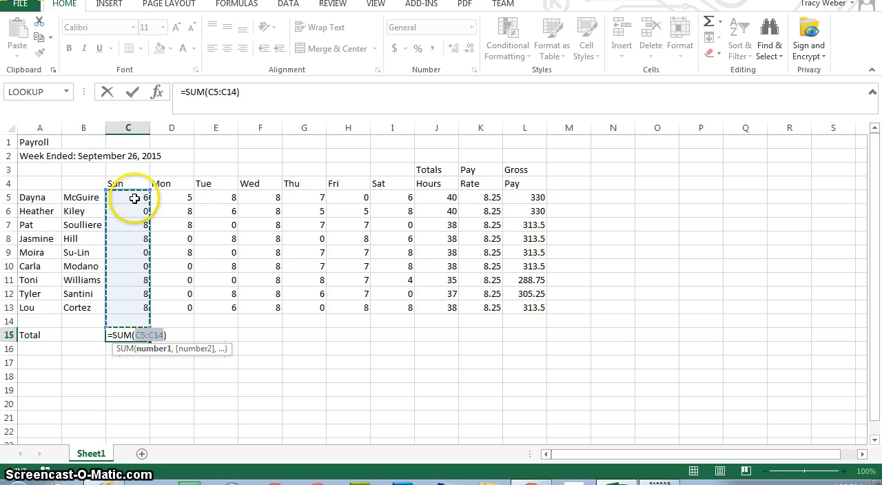
drag(136, 200, 143, 307)
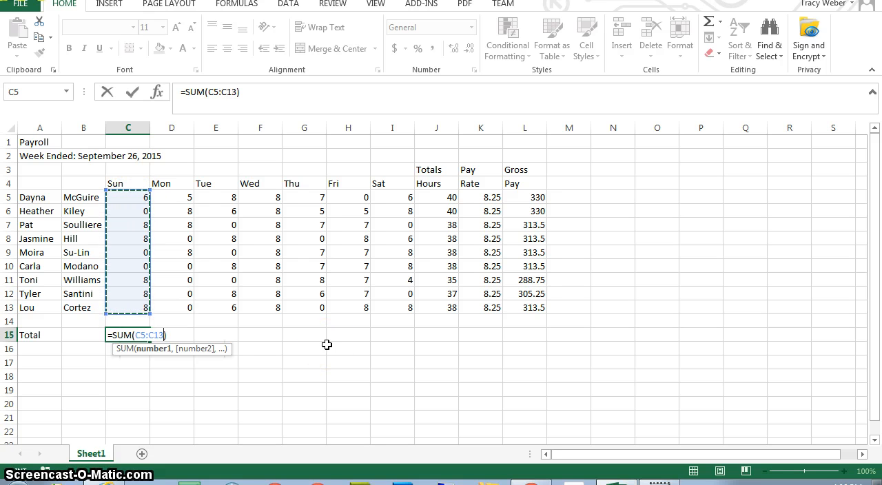
key(Return)
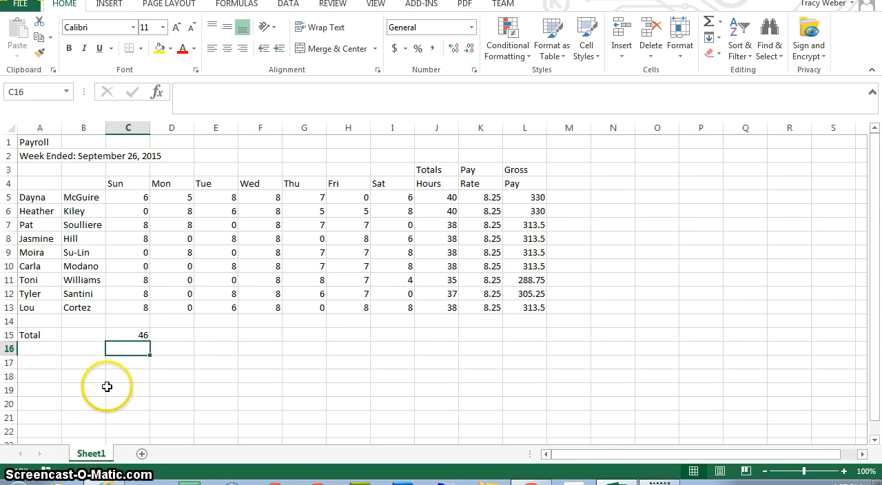
click(140, 337)
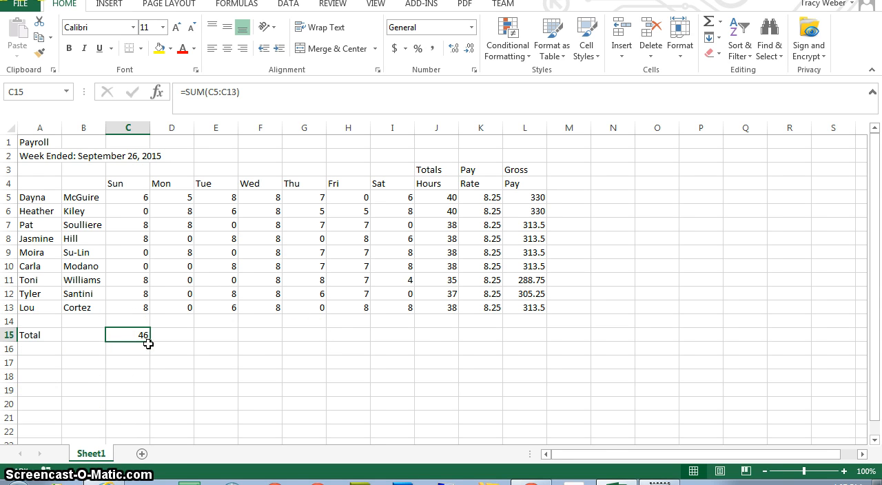
drag(150, 341, 537, 318)
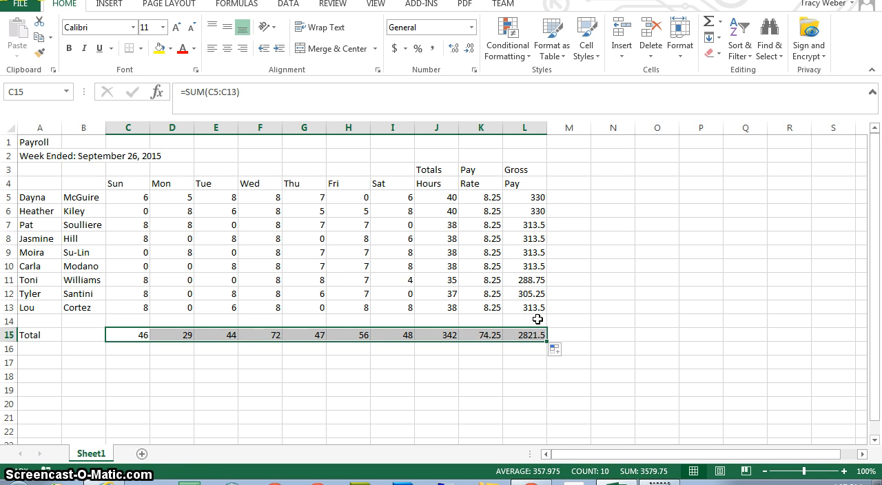
Step: Clear the pay rate total in K15 and check the daily sum formulas in the Total row from D15 onward
click(490, 336)
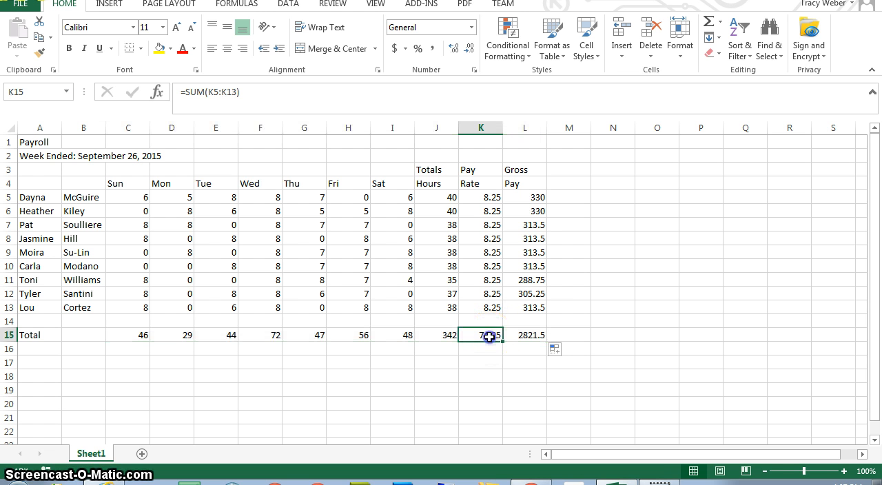
key(Delete)
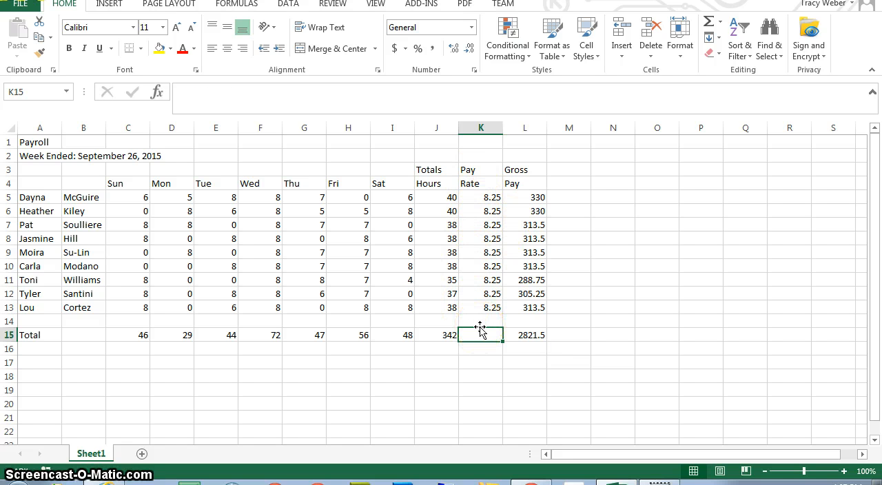
click(181, 338)
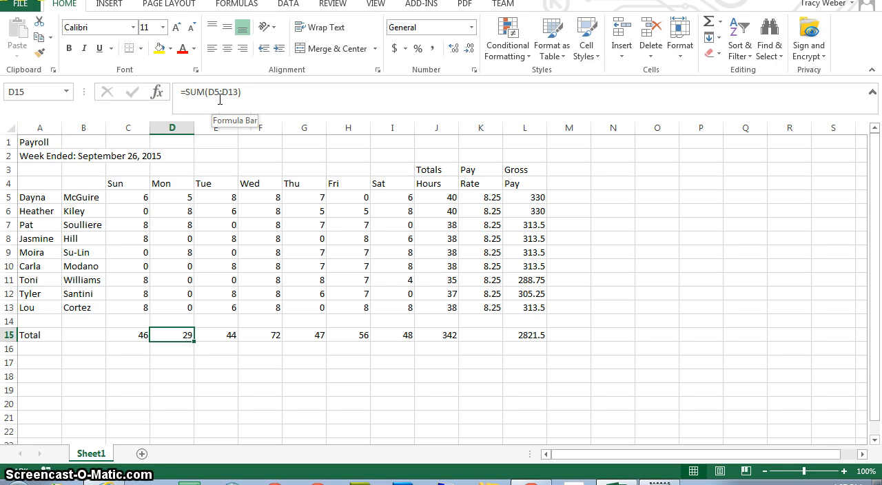
key(Right)
key(Right)
key(Right)
key(Right)
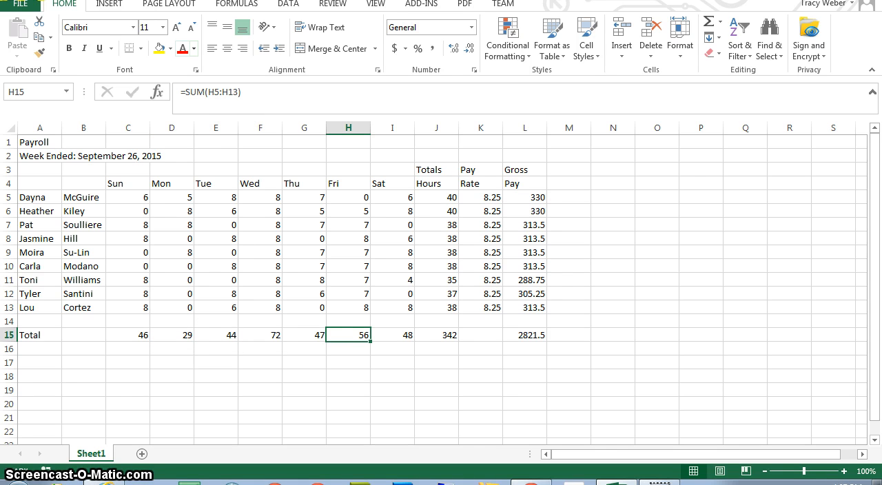